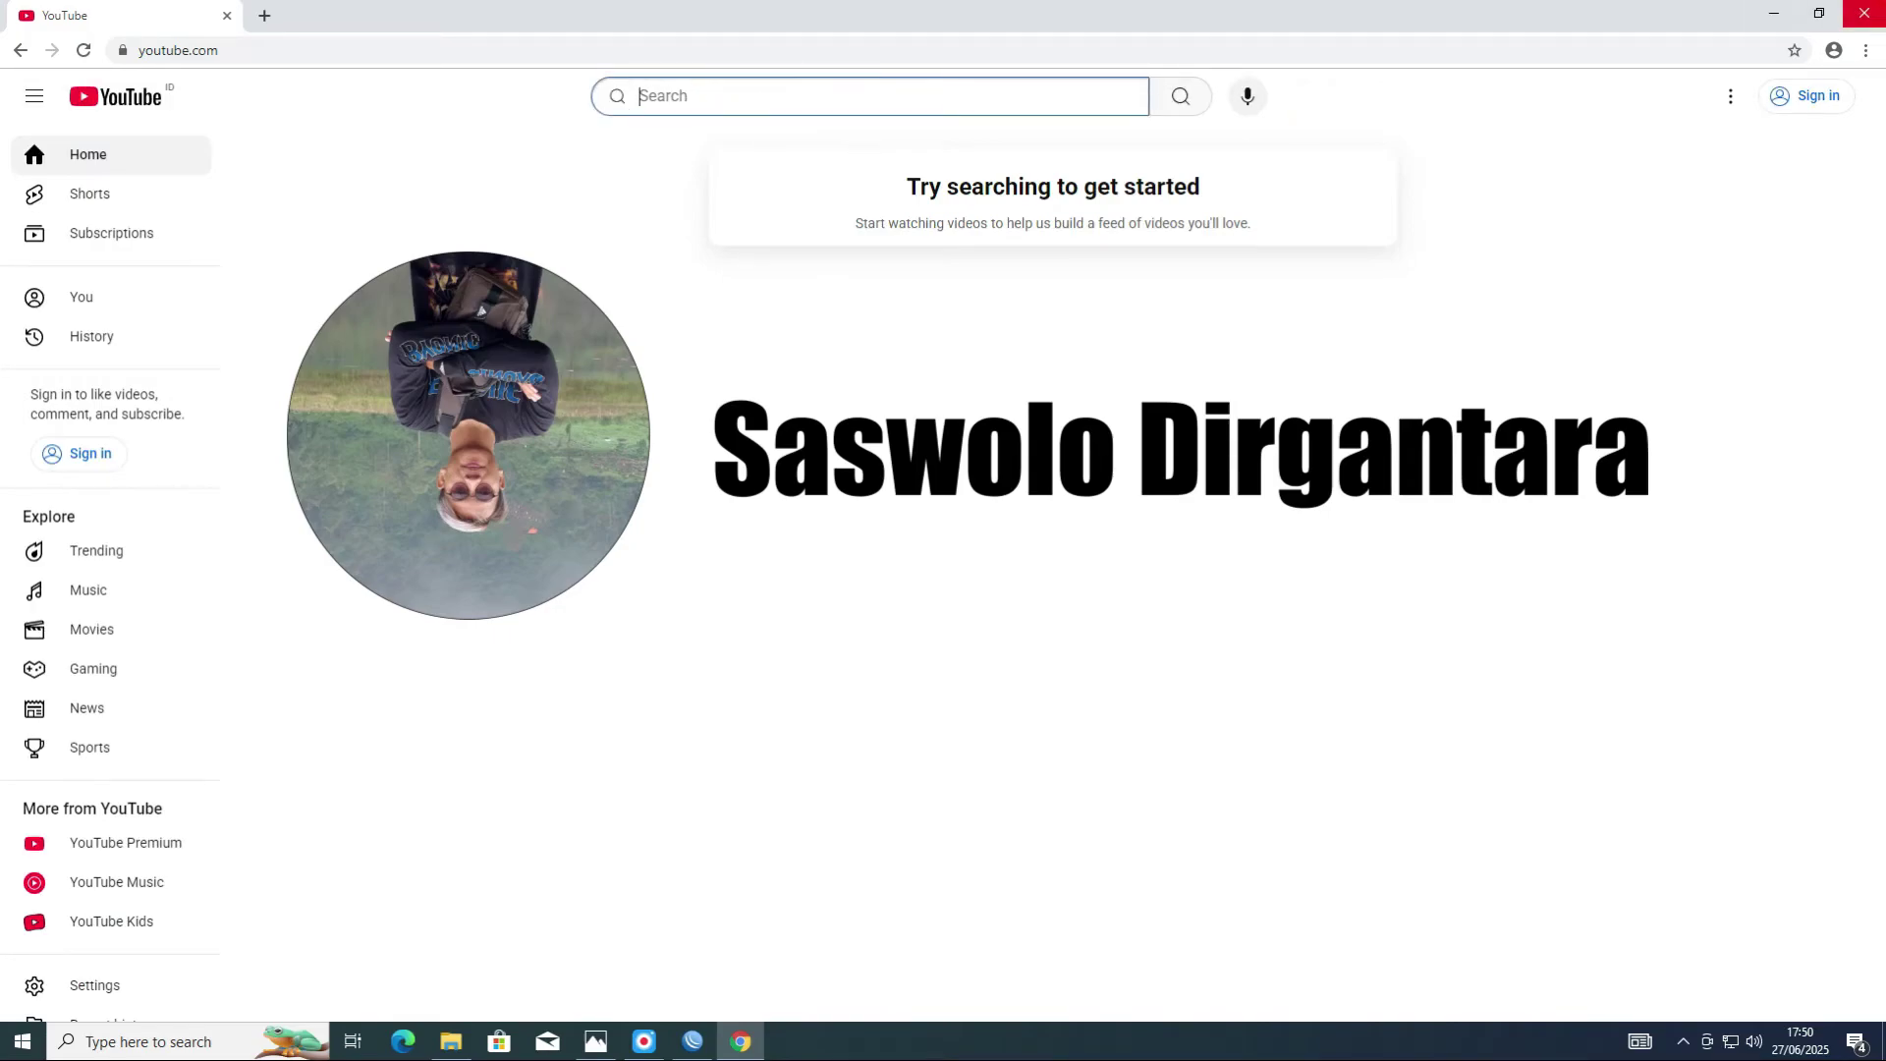
# Search YouTube for the tutorial creator's channel by name and open the channel page from the results
pyautogui.write('sas')
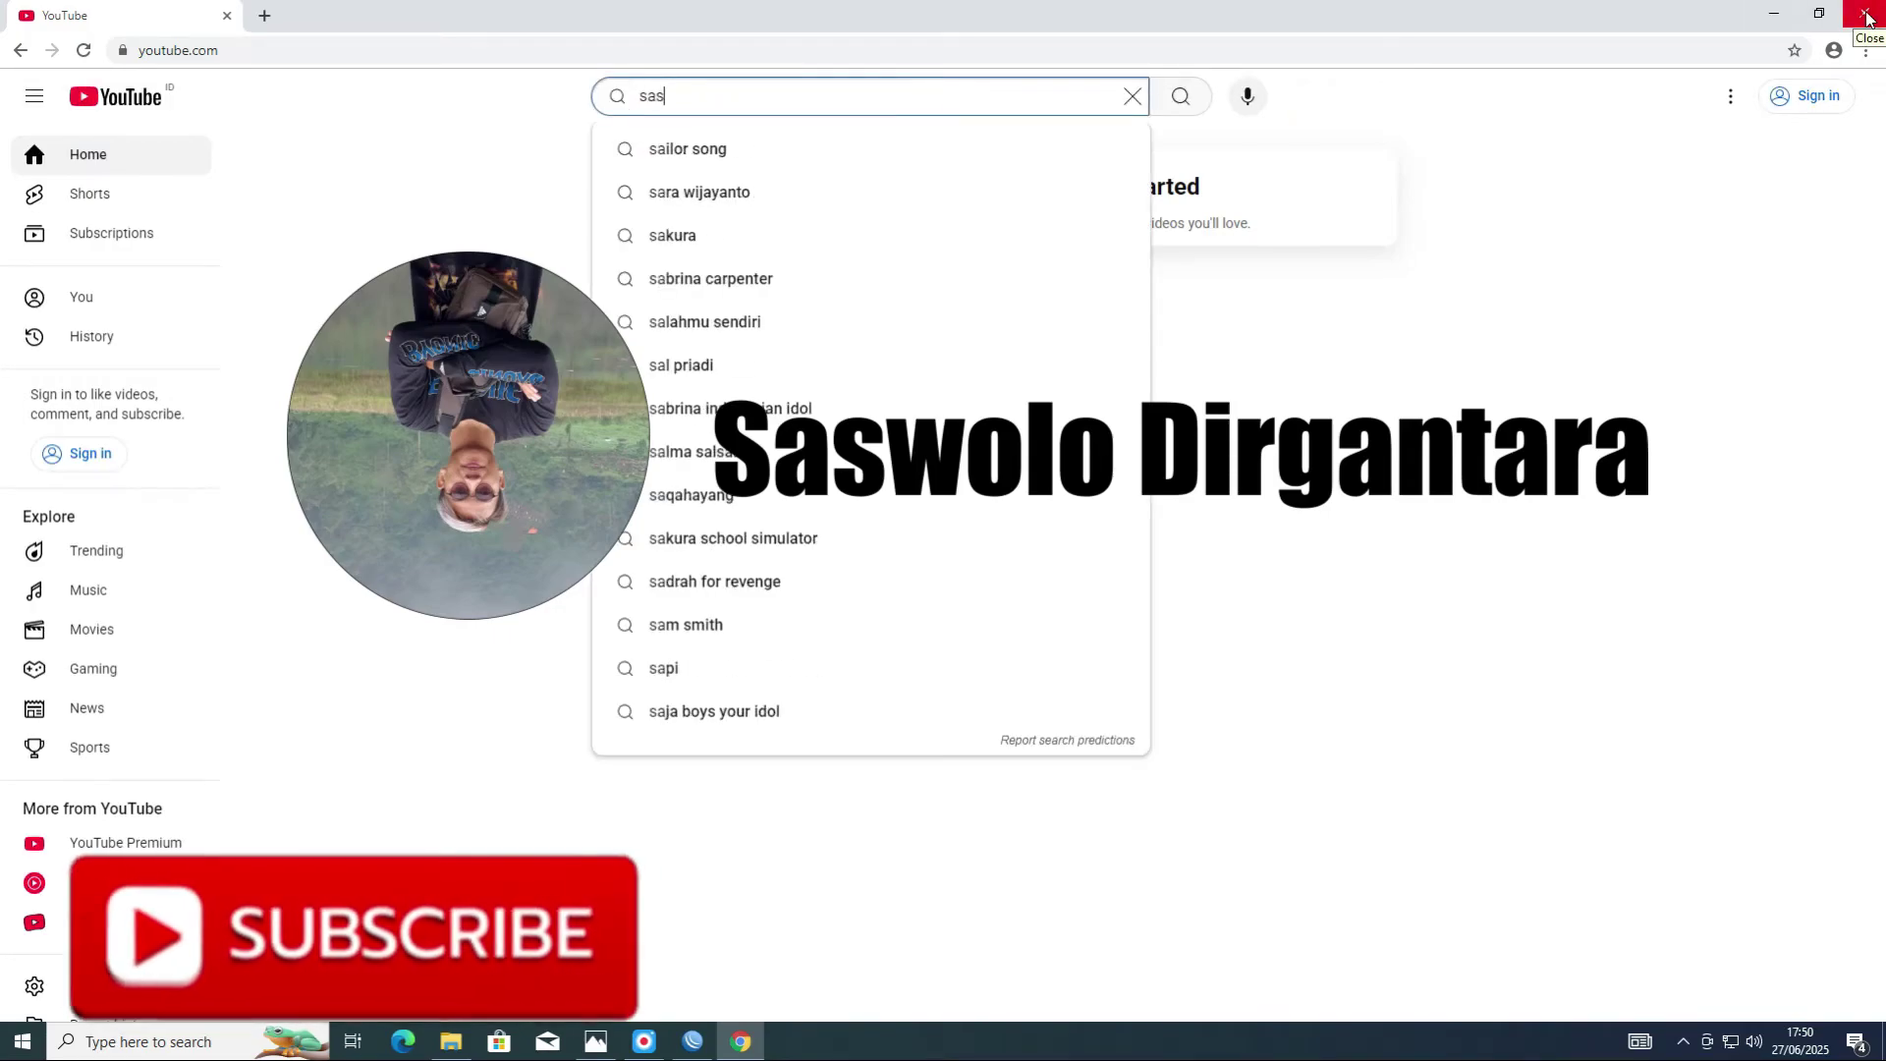
pyautogui.write('wolo d')
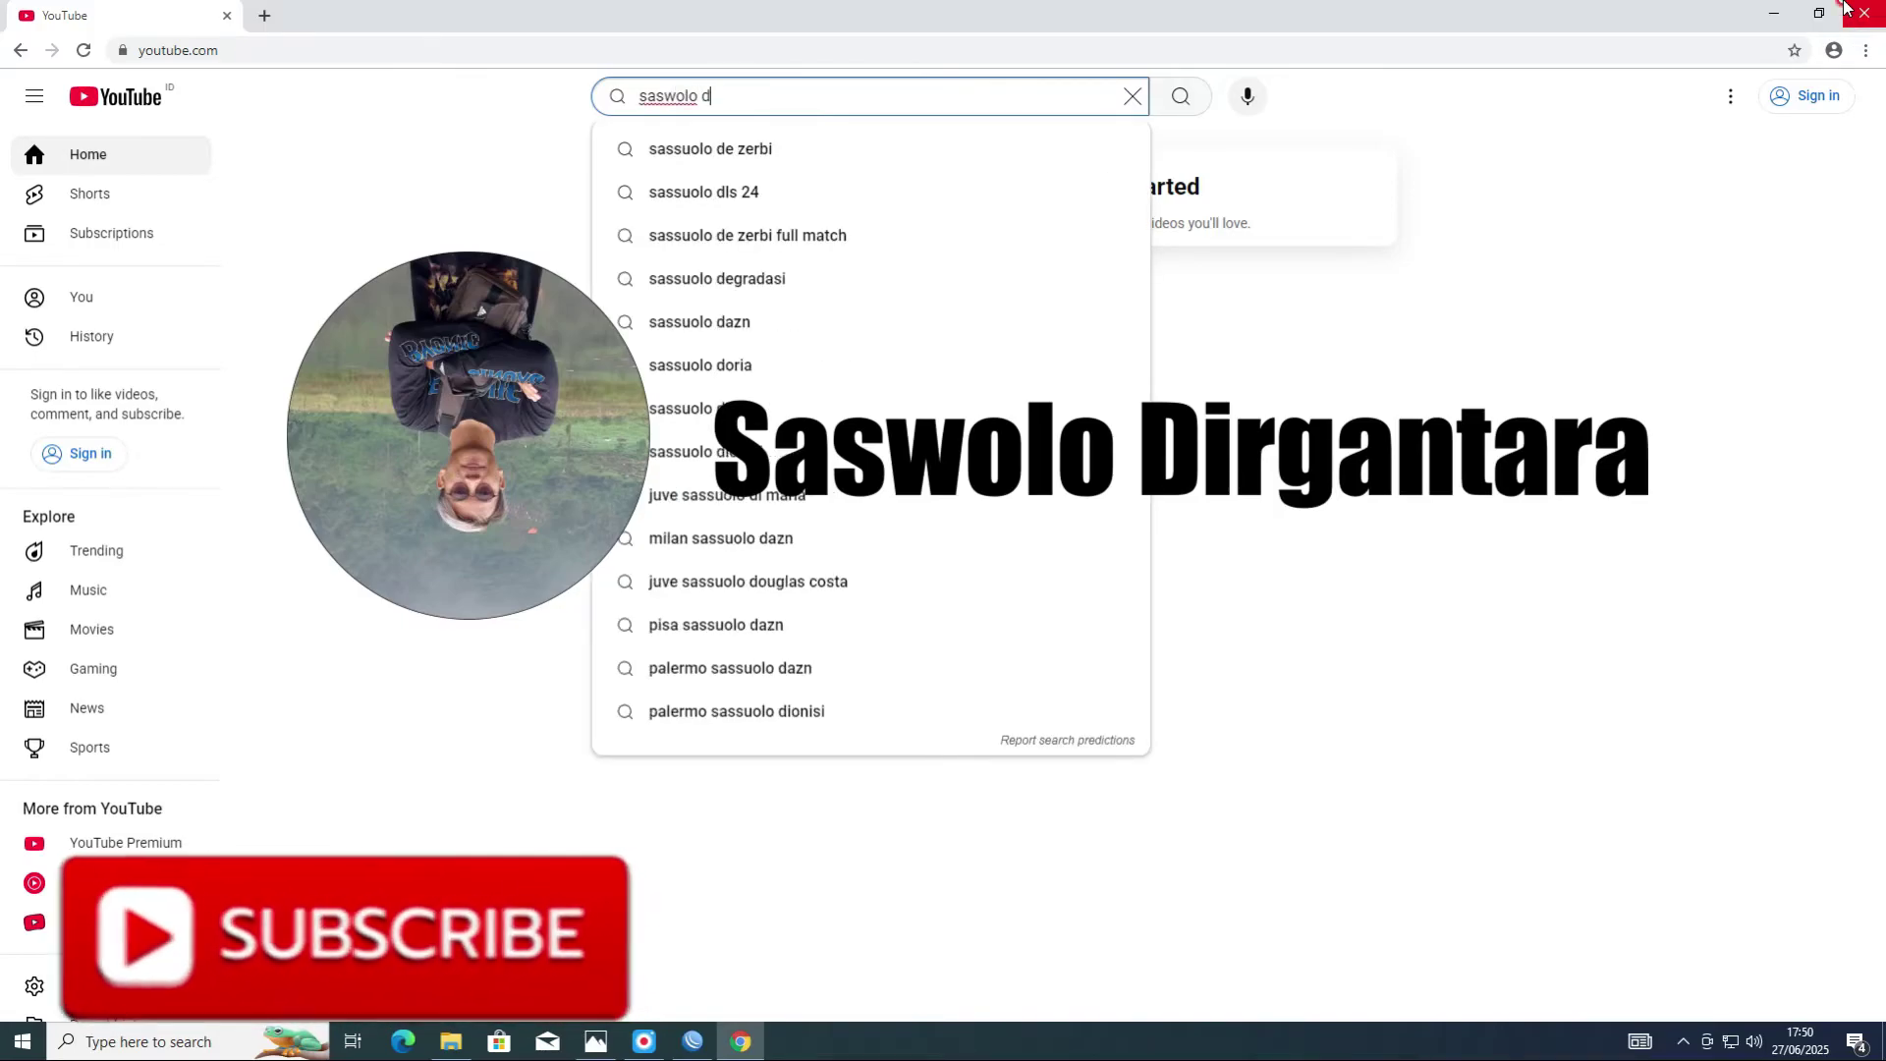
pyautogui.write('i')
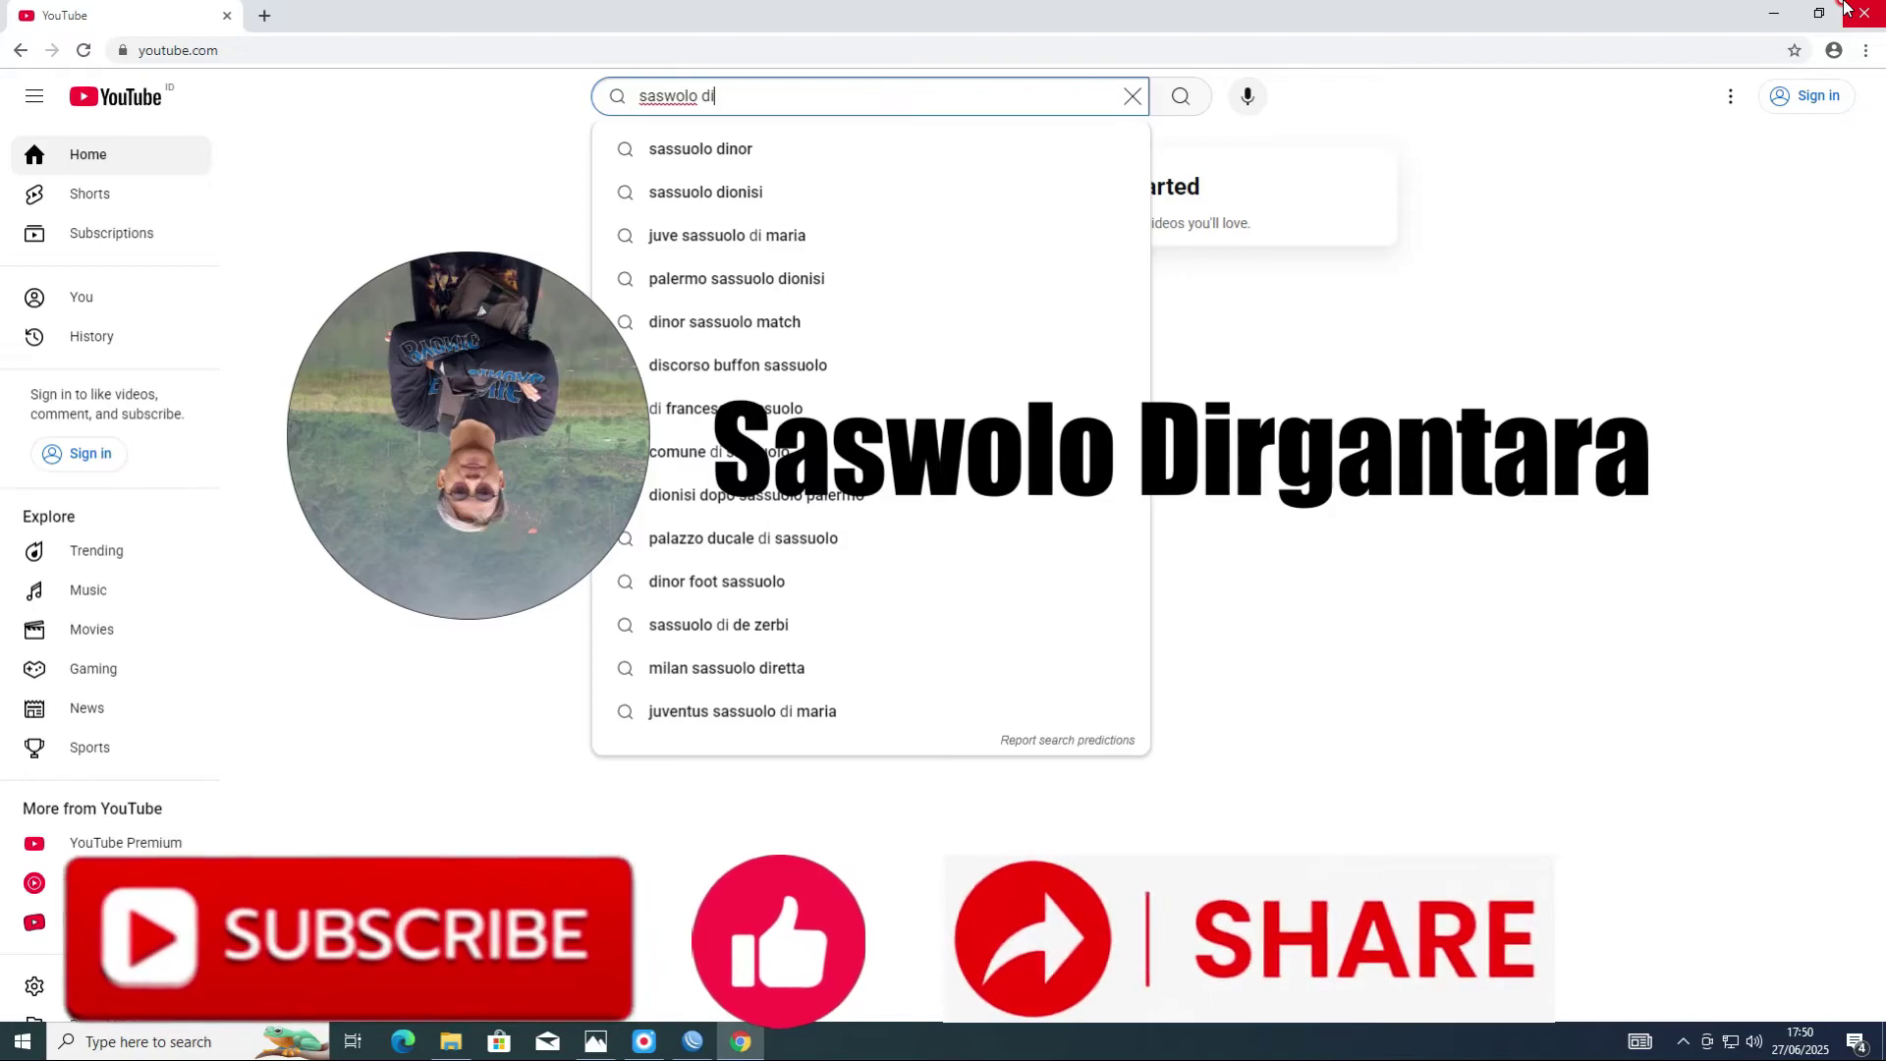
pyautogui.write('rgantara')
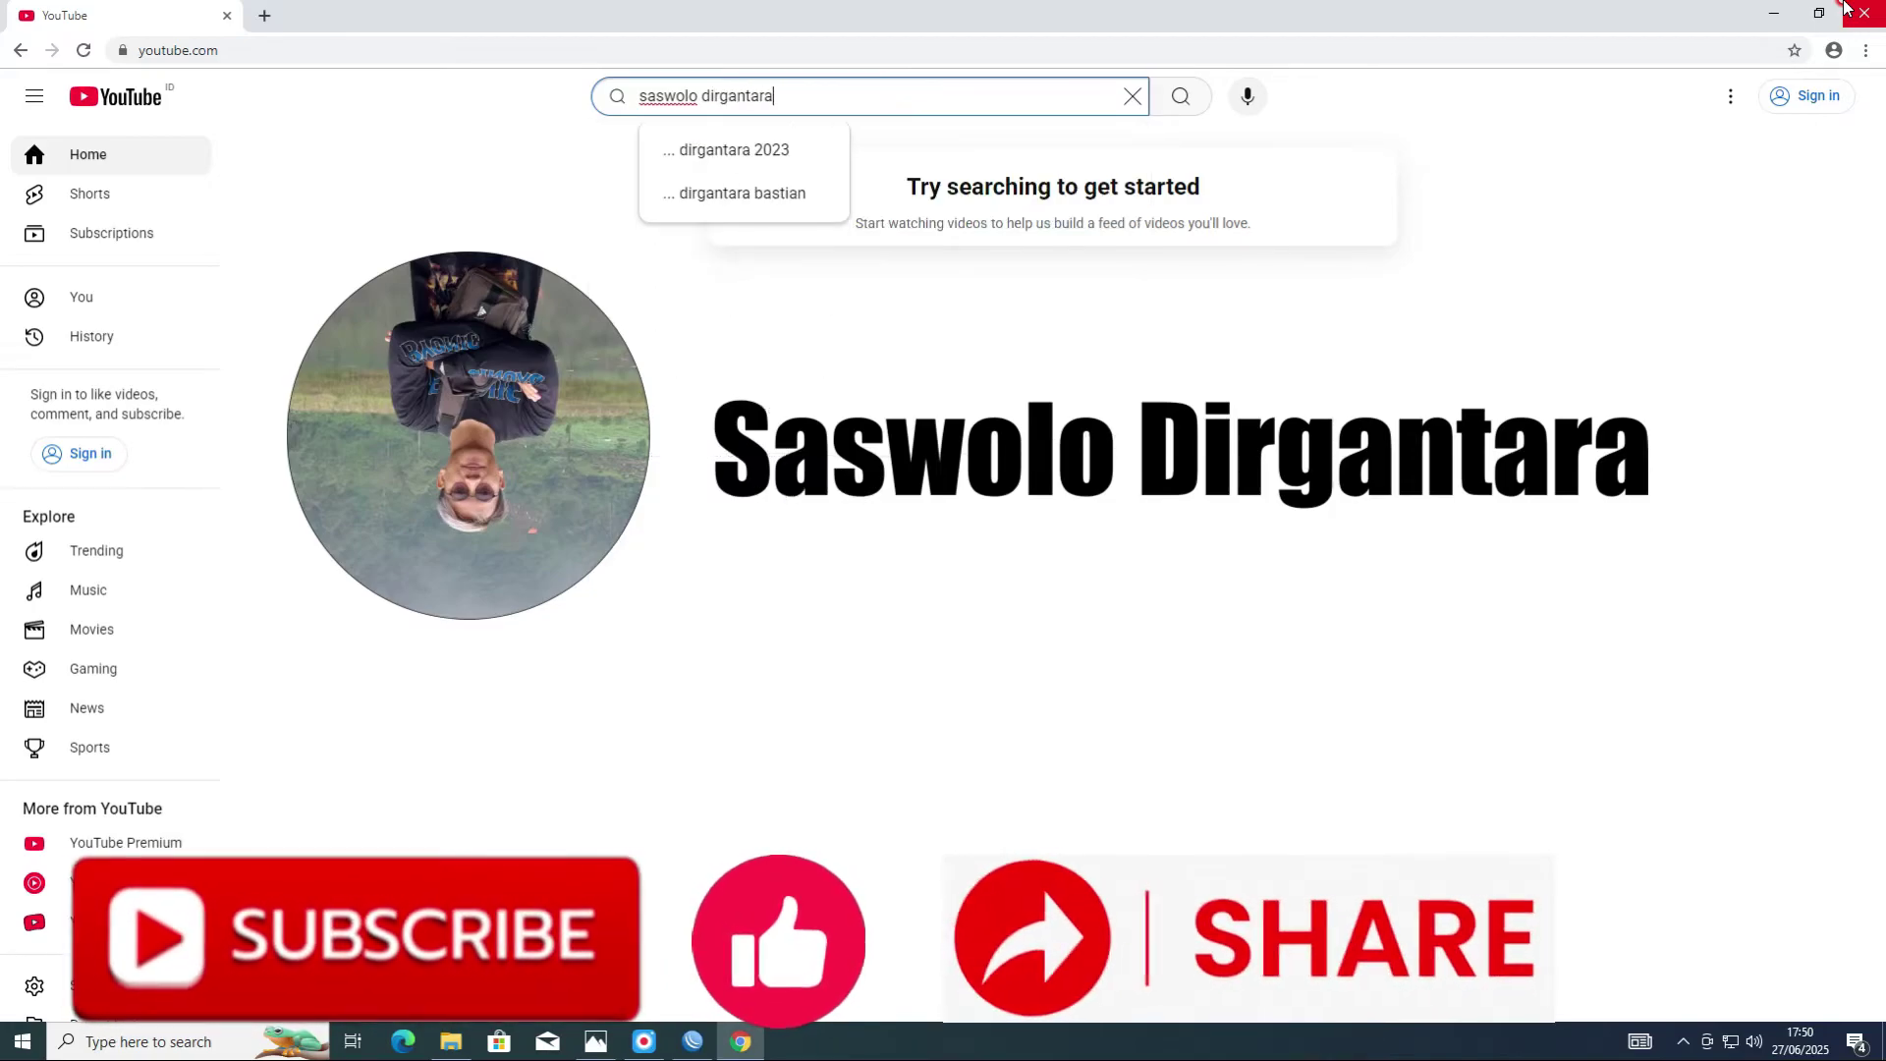
pyautogui.press('Return')
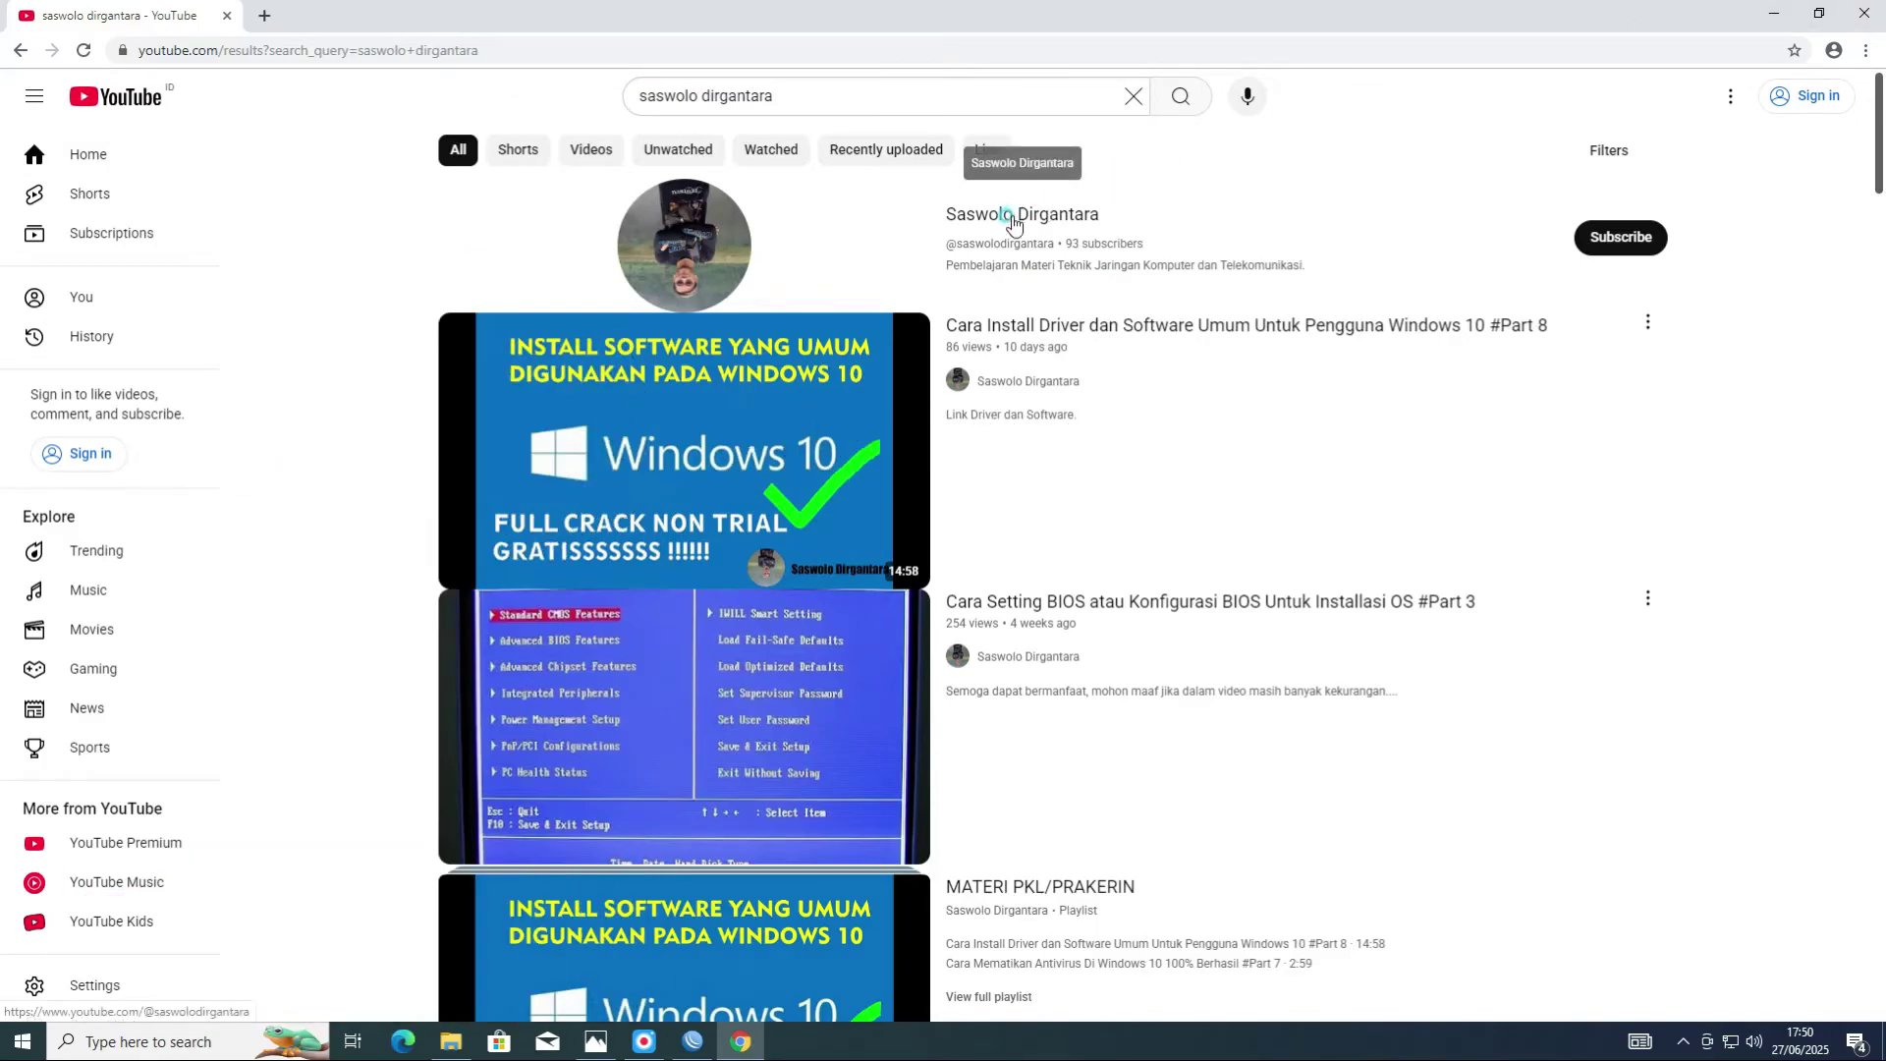
pyautogui.click(1012, 218)
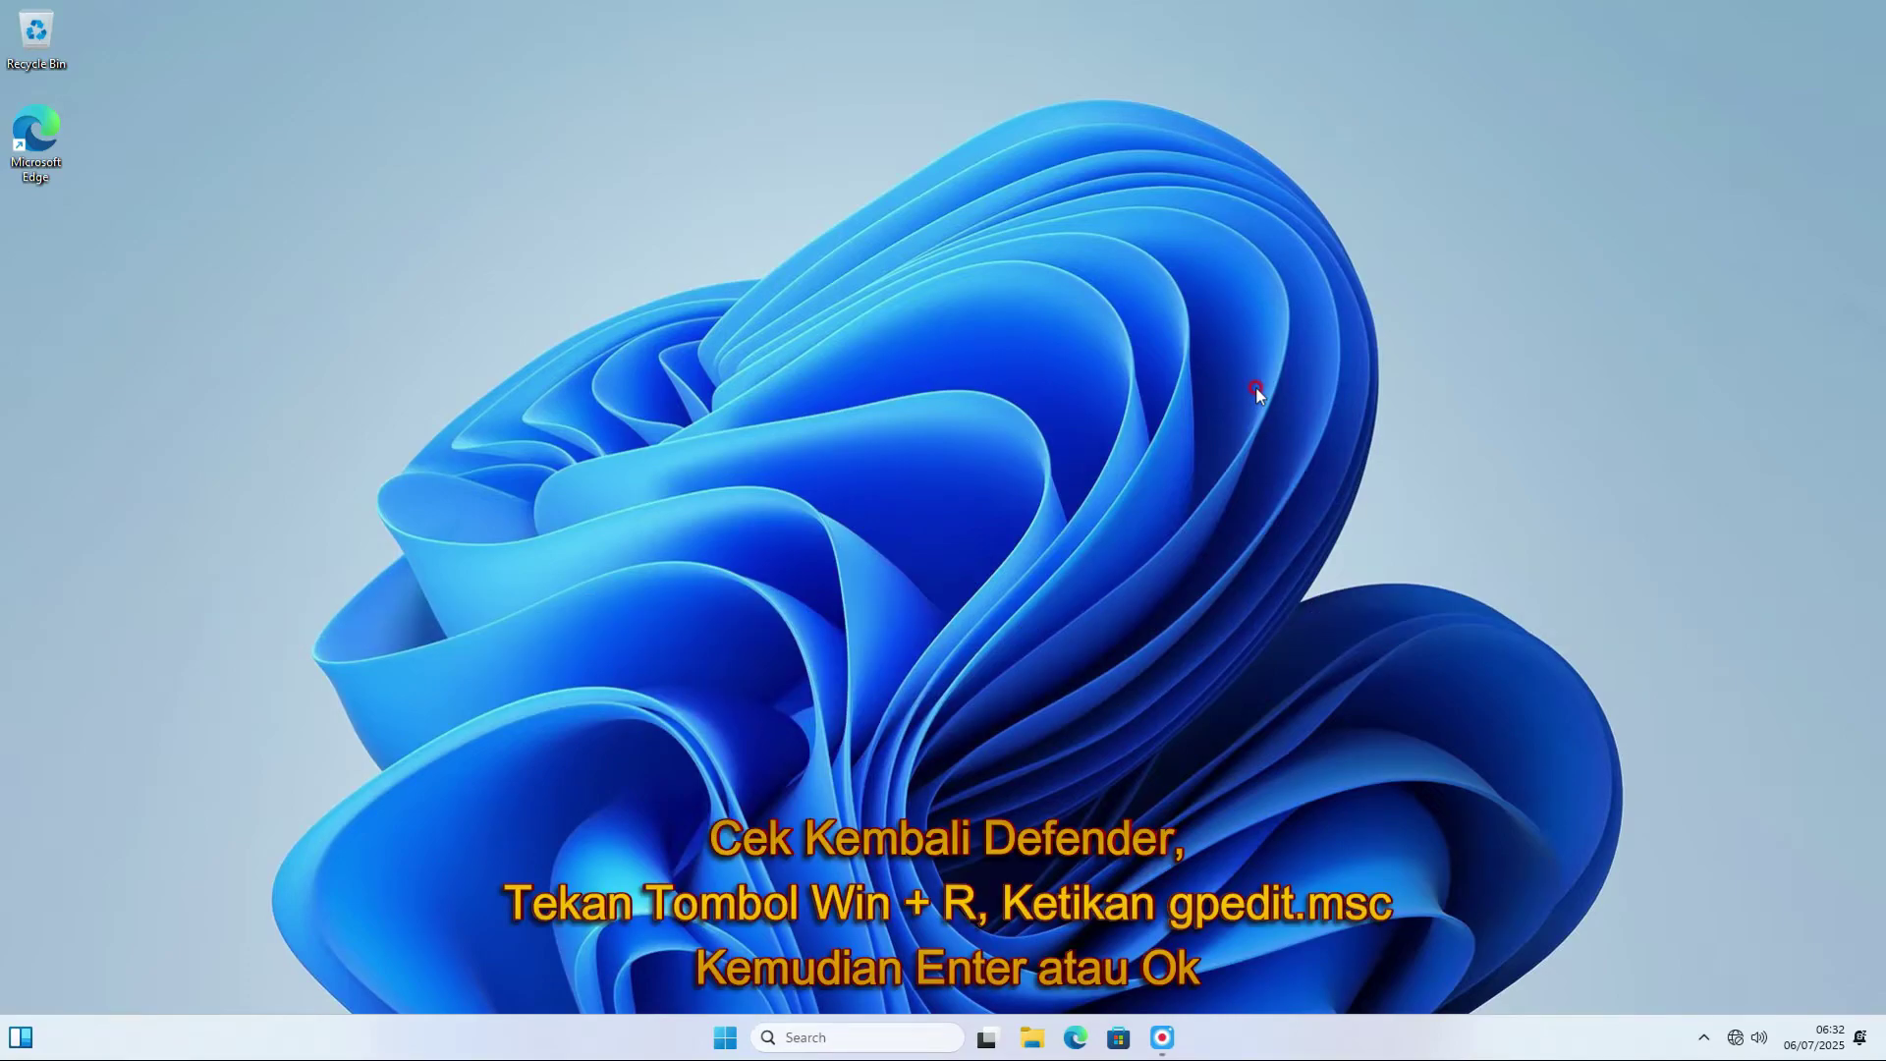
# Open gpedit.msc and browse to the Microsoft Defender Antivirus policies under Administrative Templates, Windows Components of Computer Configuration
pyautogui.press('super+r')
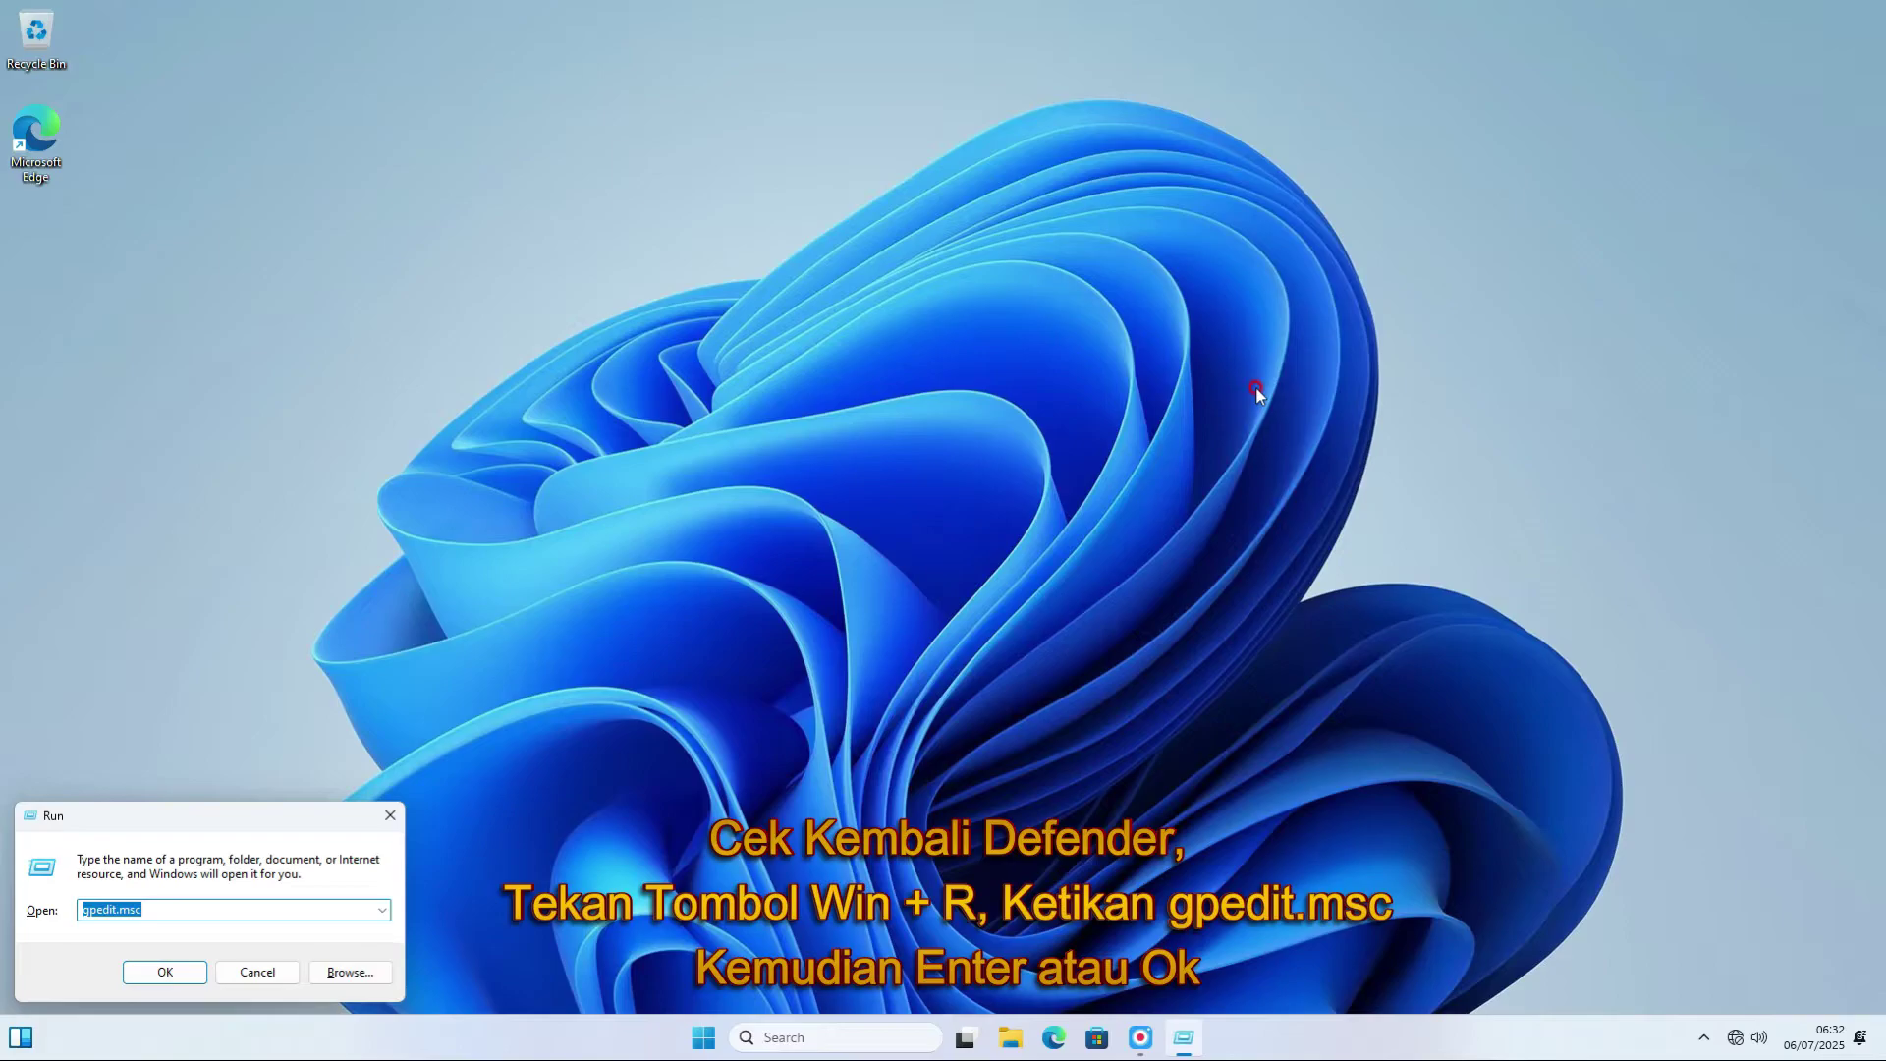
pyautogui.press('Return')
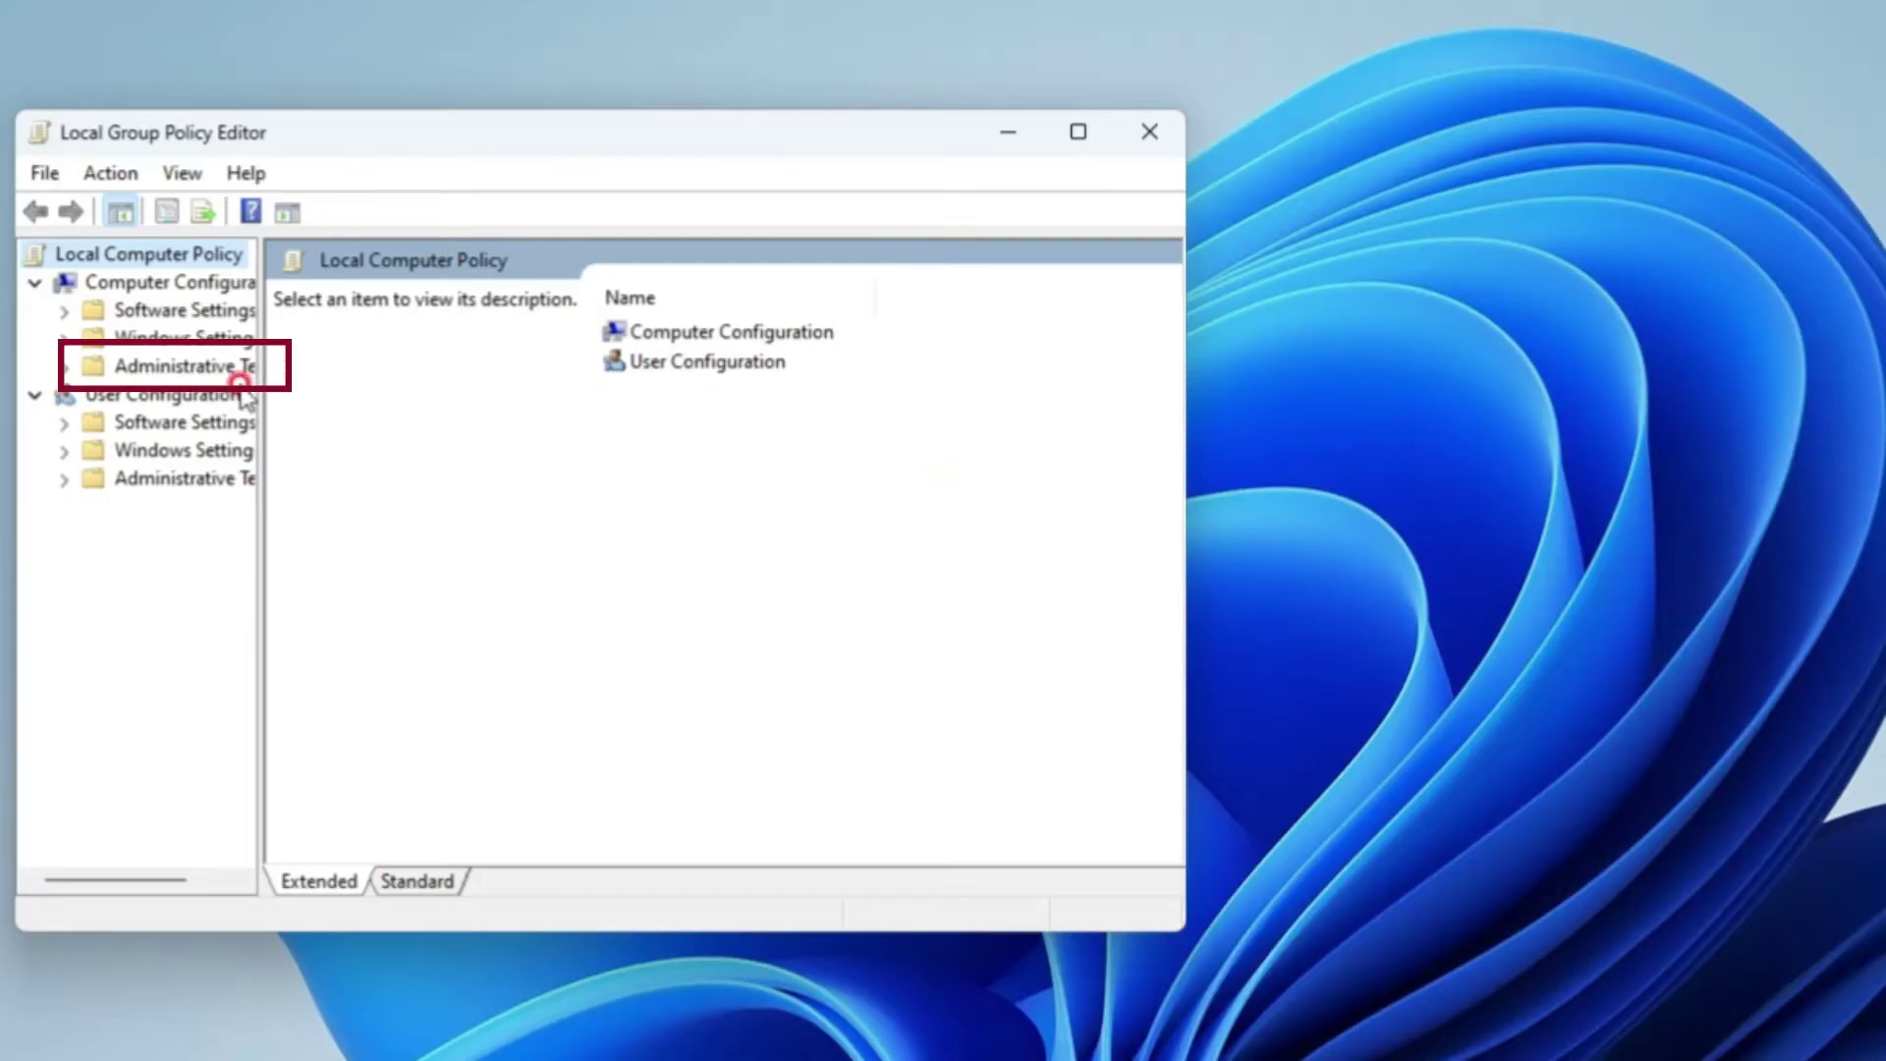
pyautogui.click(210, 368)
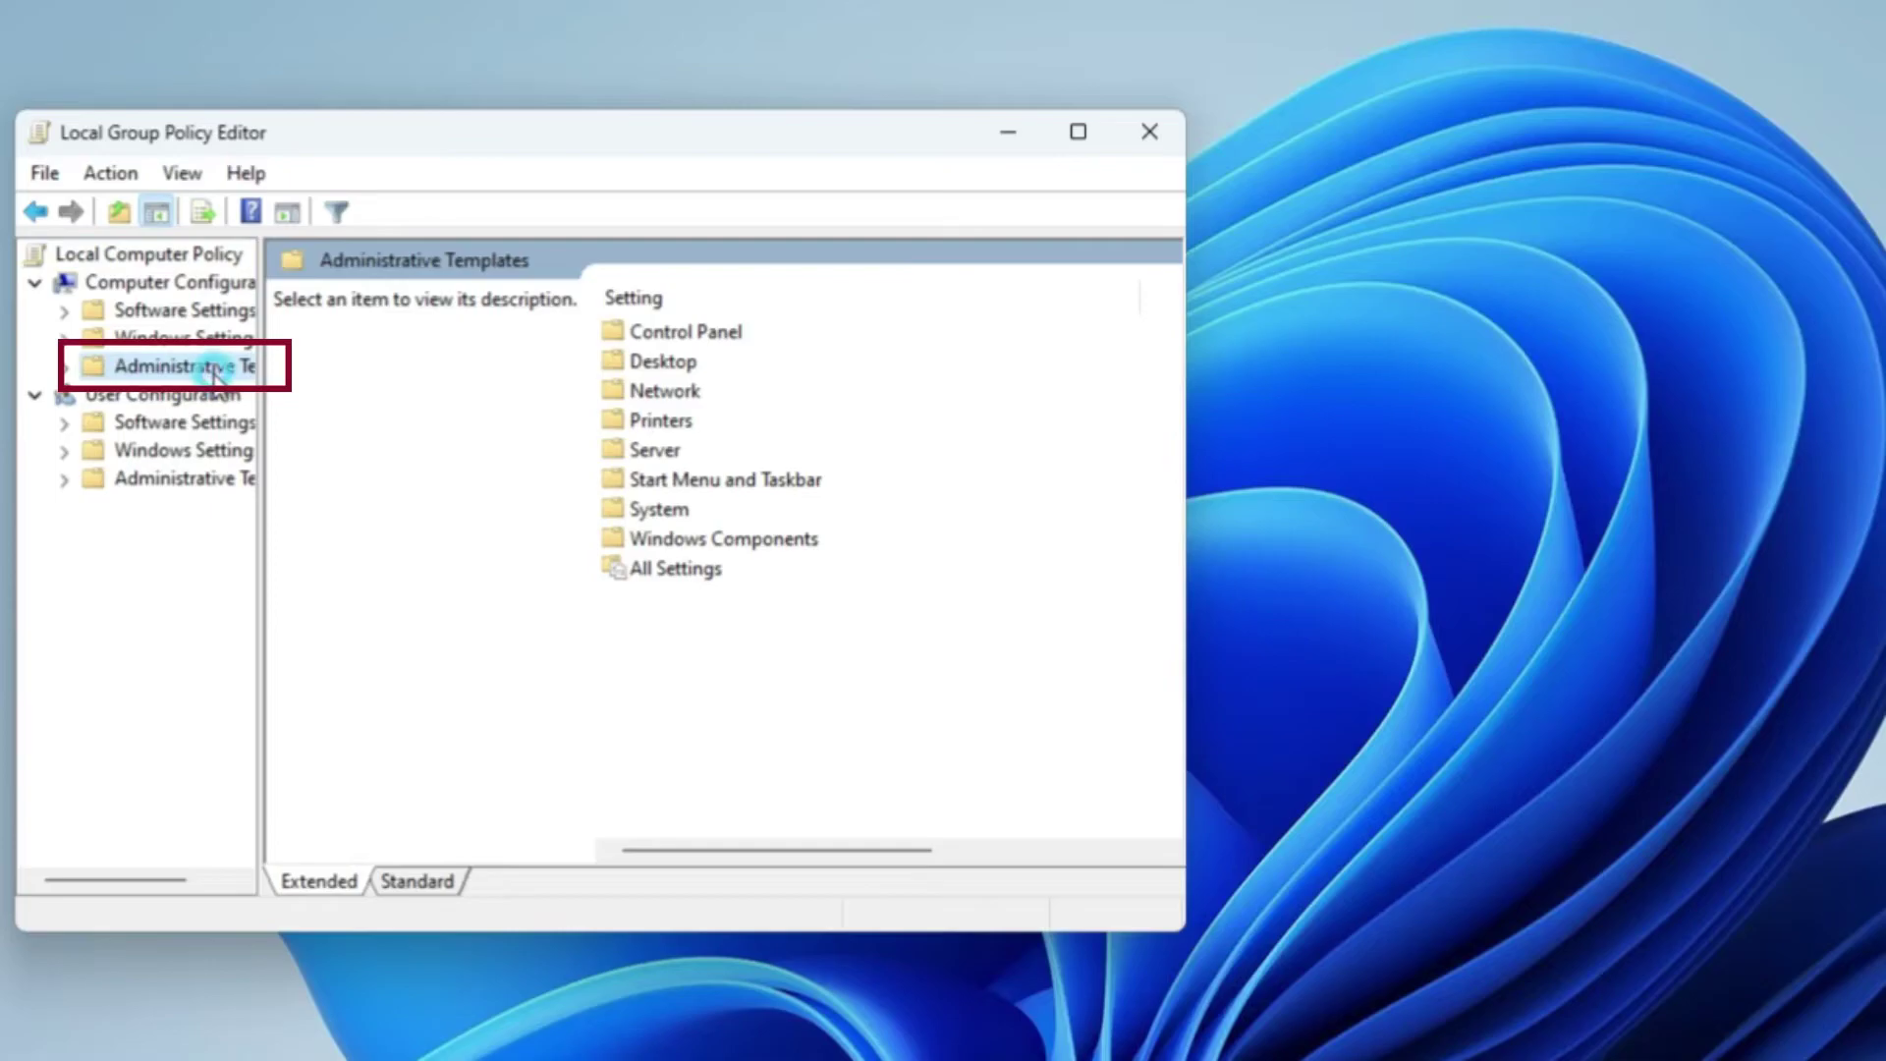
pyautogui.doubleClick(716, 539)
pyautogui.scroll(-11, 720, 665)
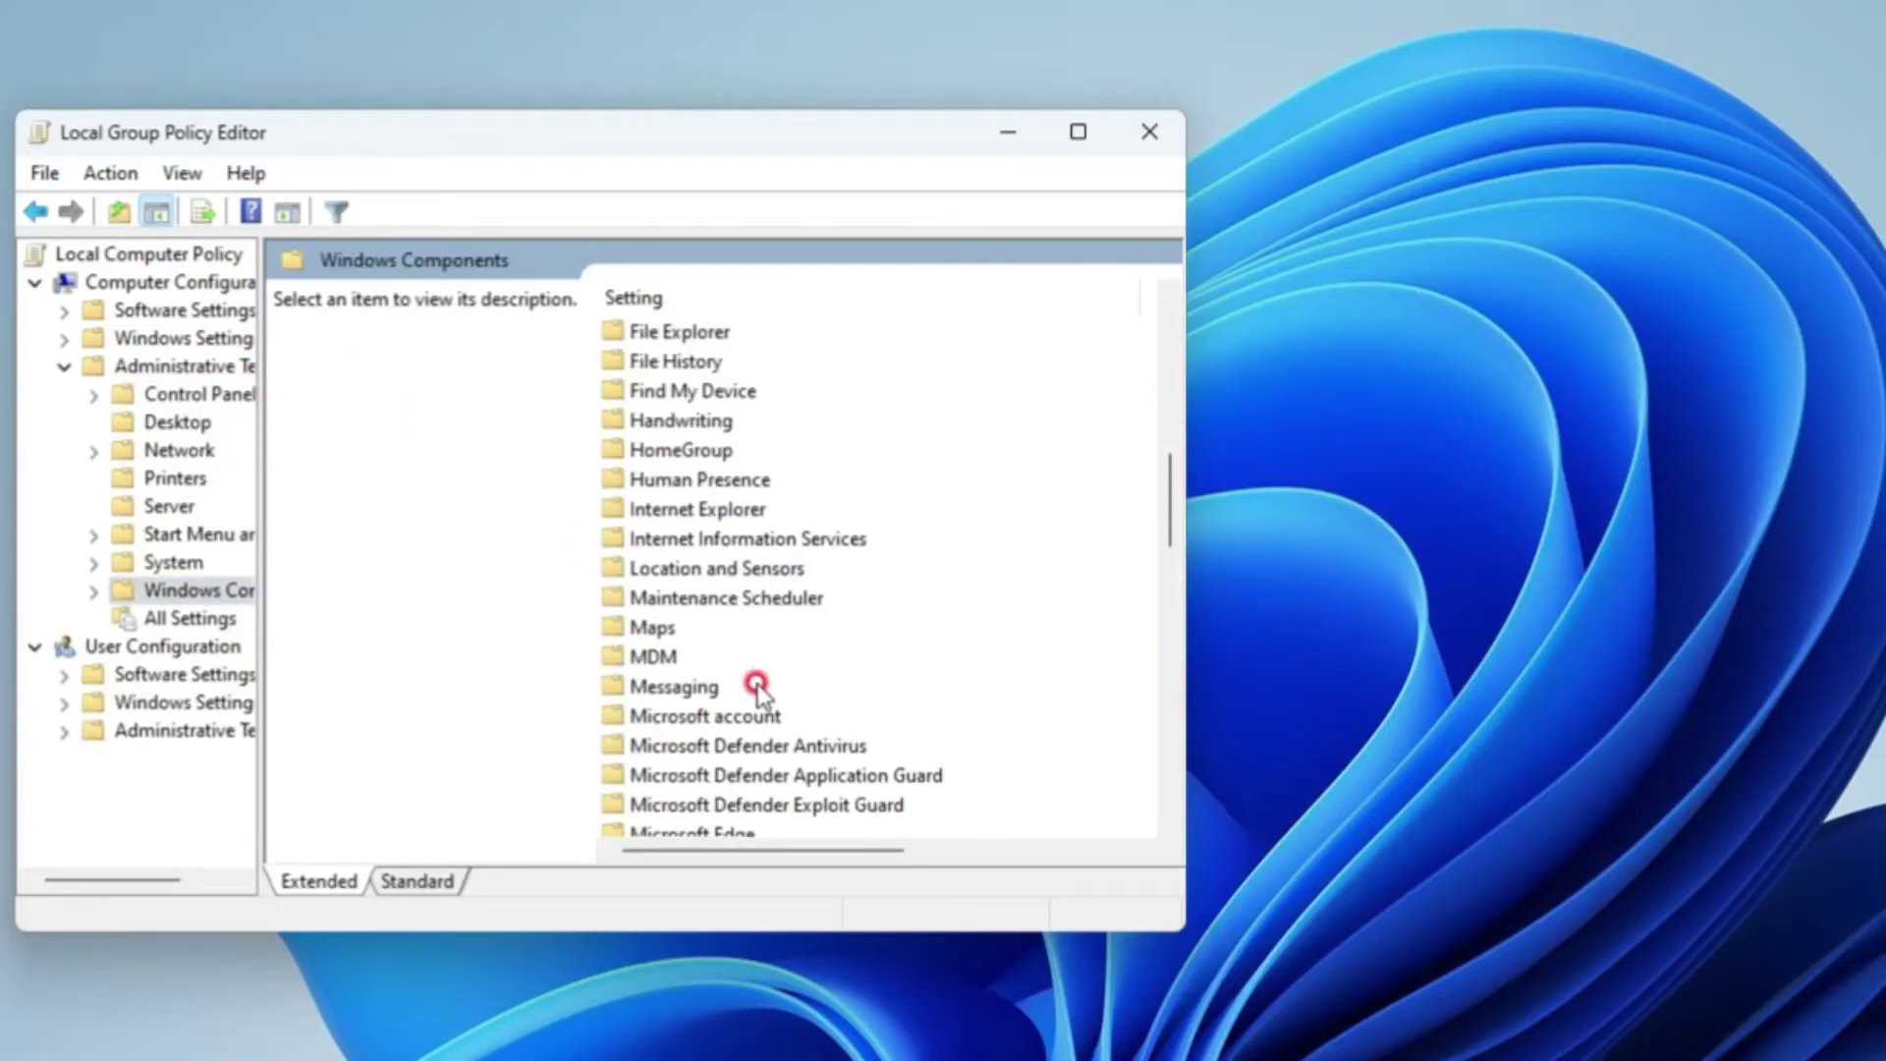
pyautogui.doubleClick(807, 570)
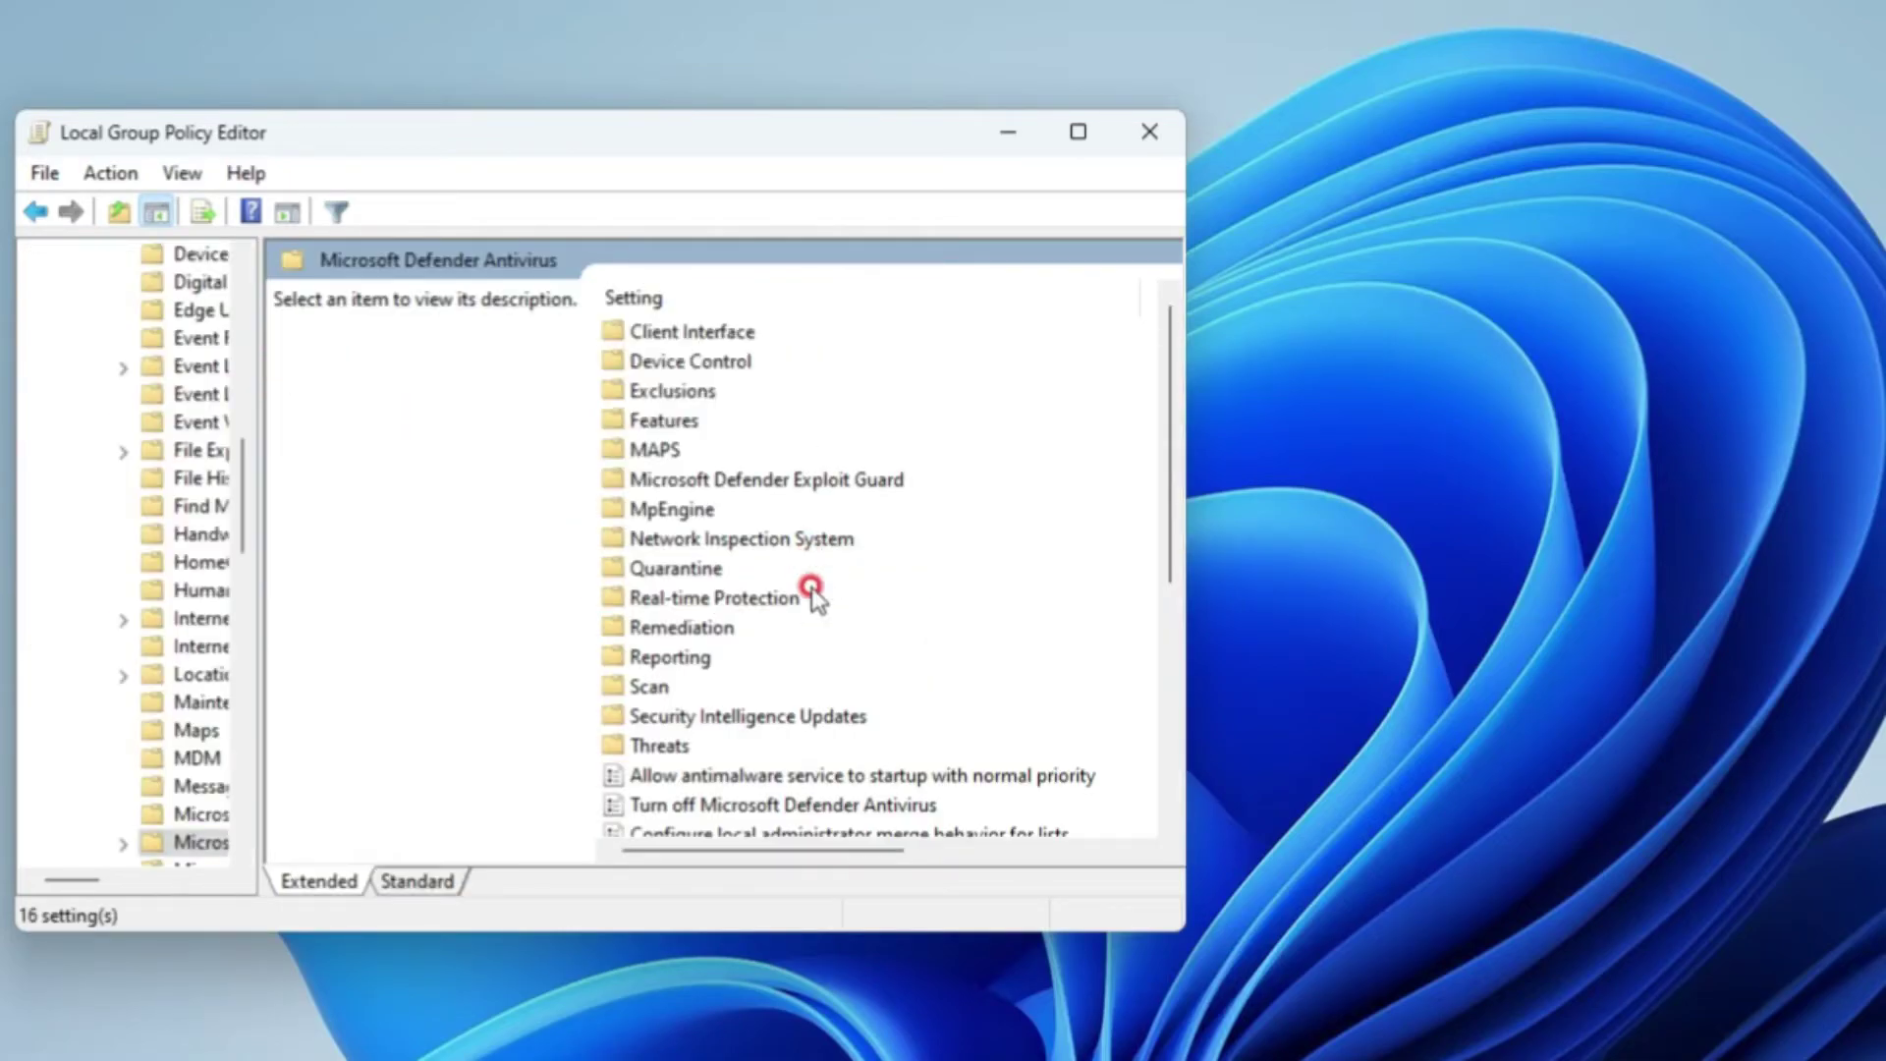
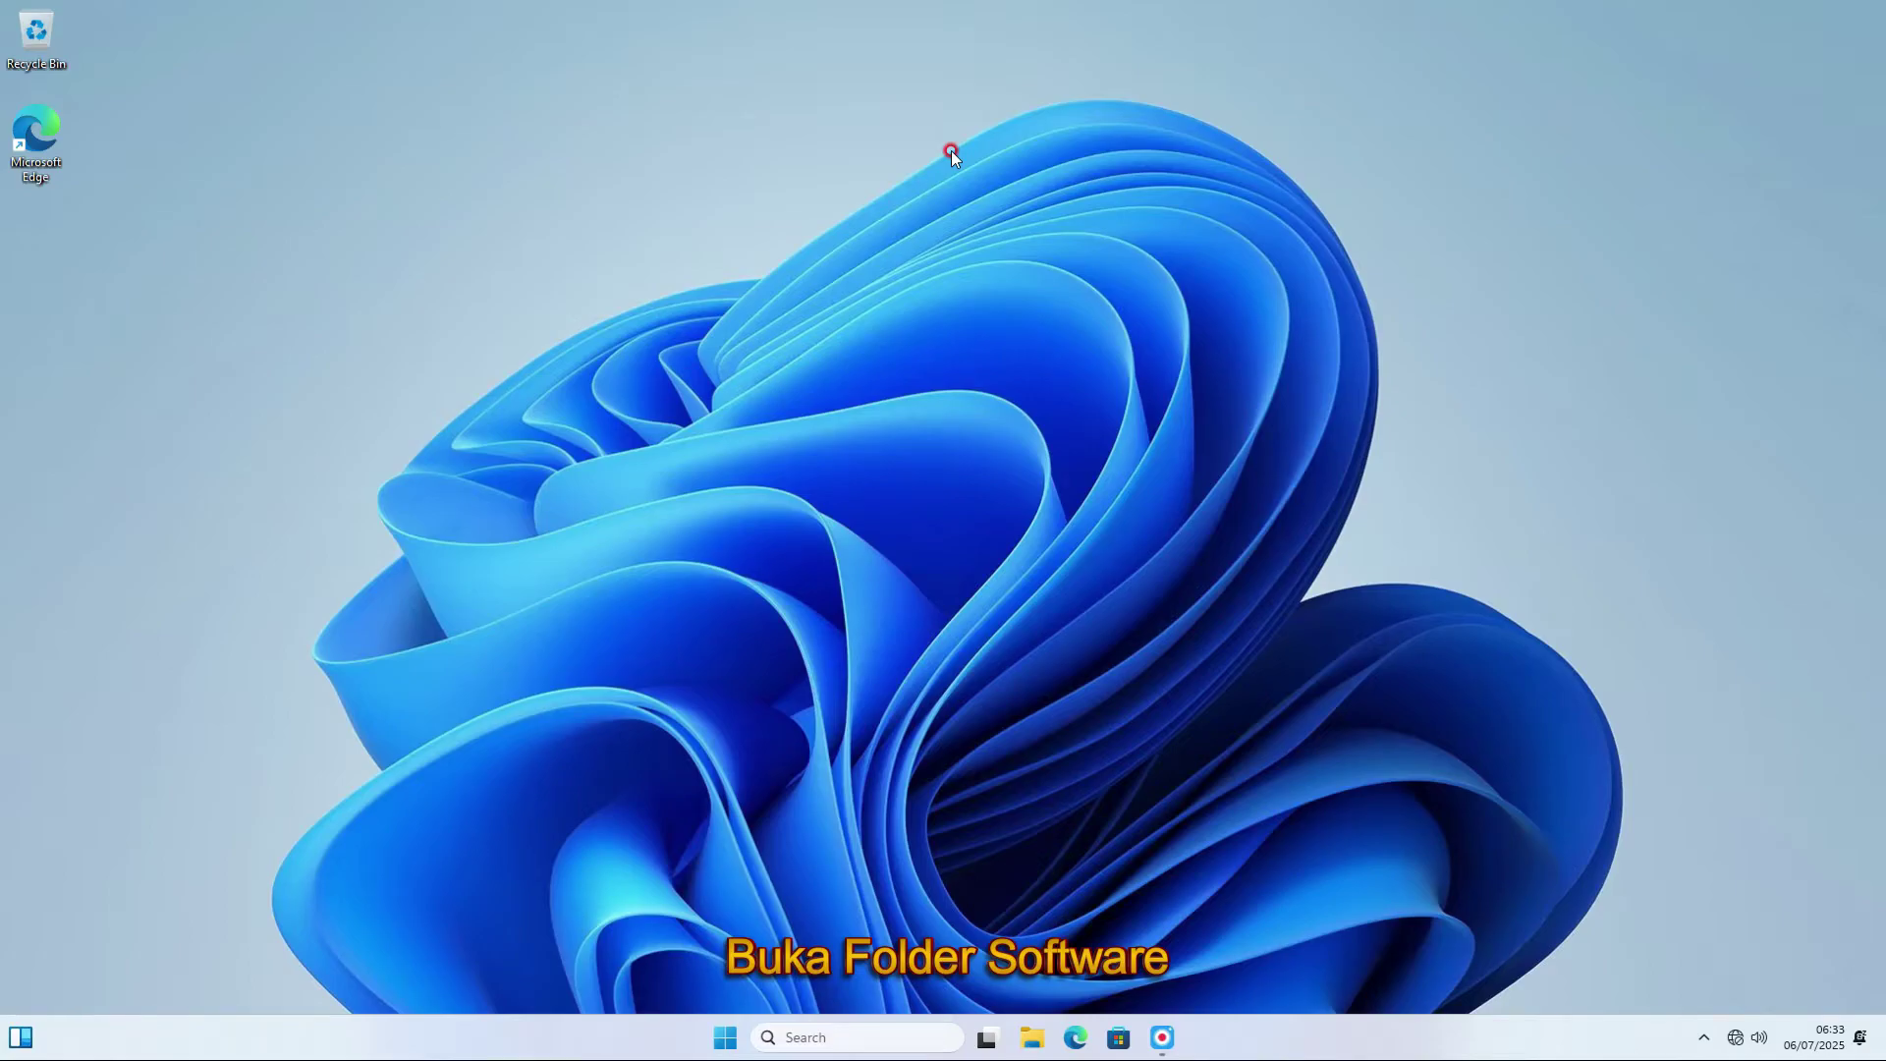
# Switch to File Explorer and open the DS11 (E:) drive containing the software installers
pyautogui.click(1040, 1049)
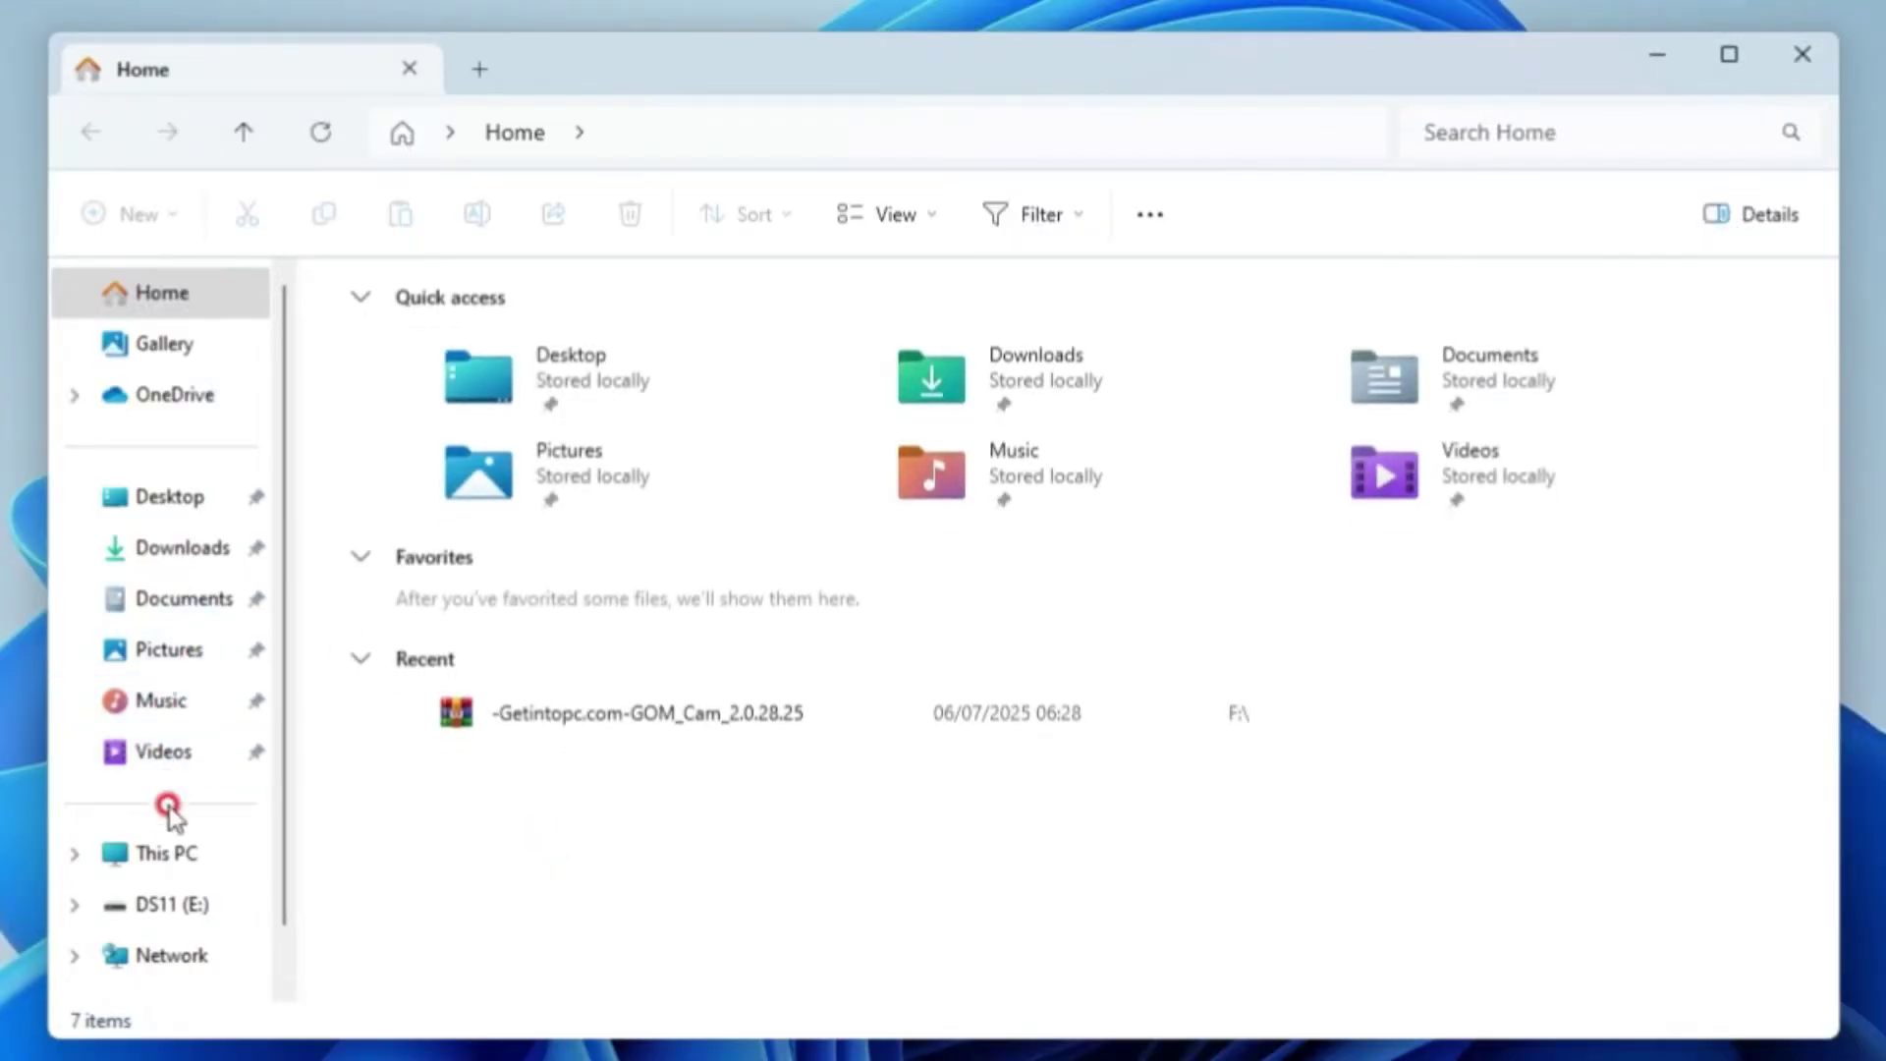
pyautogui.click(118, 865)
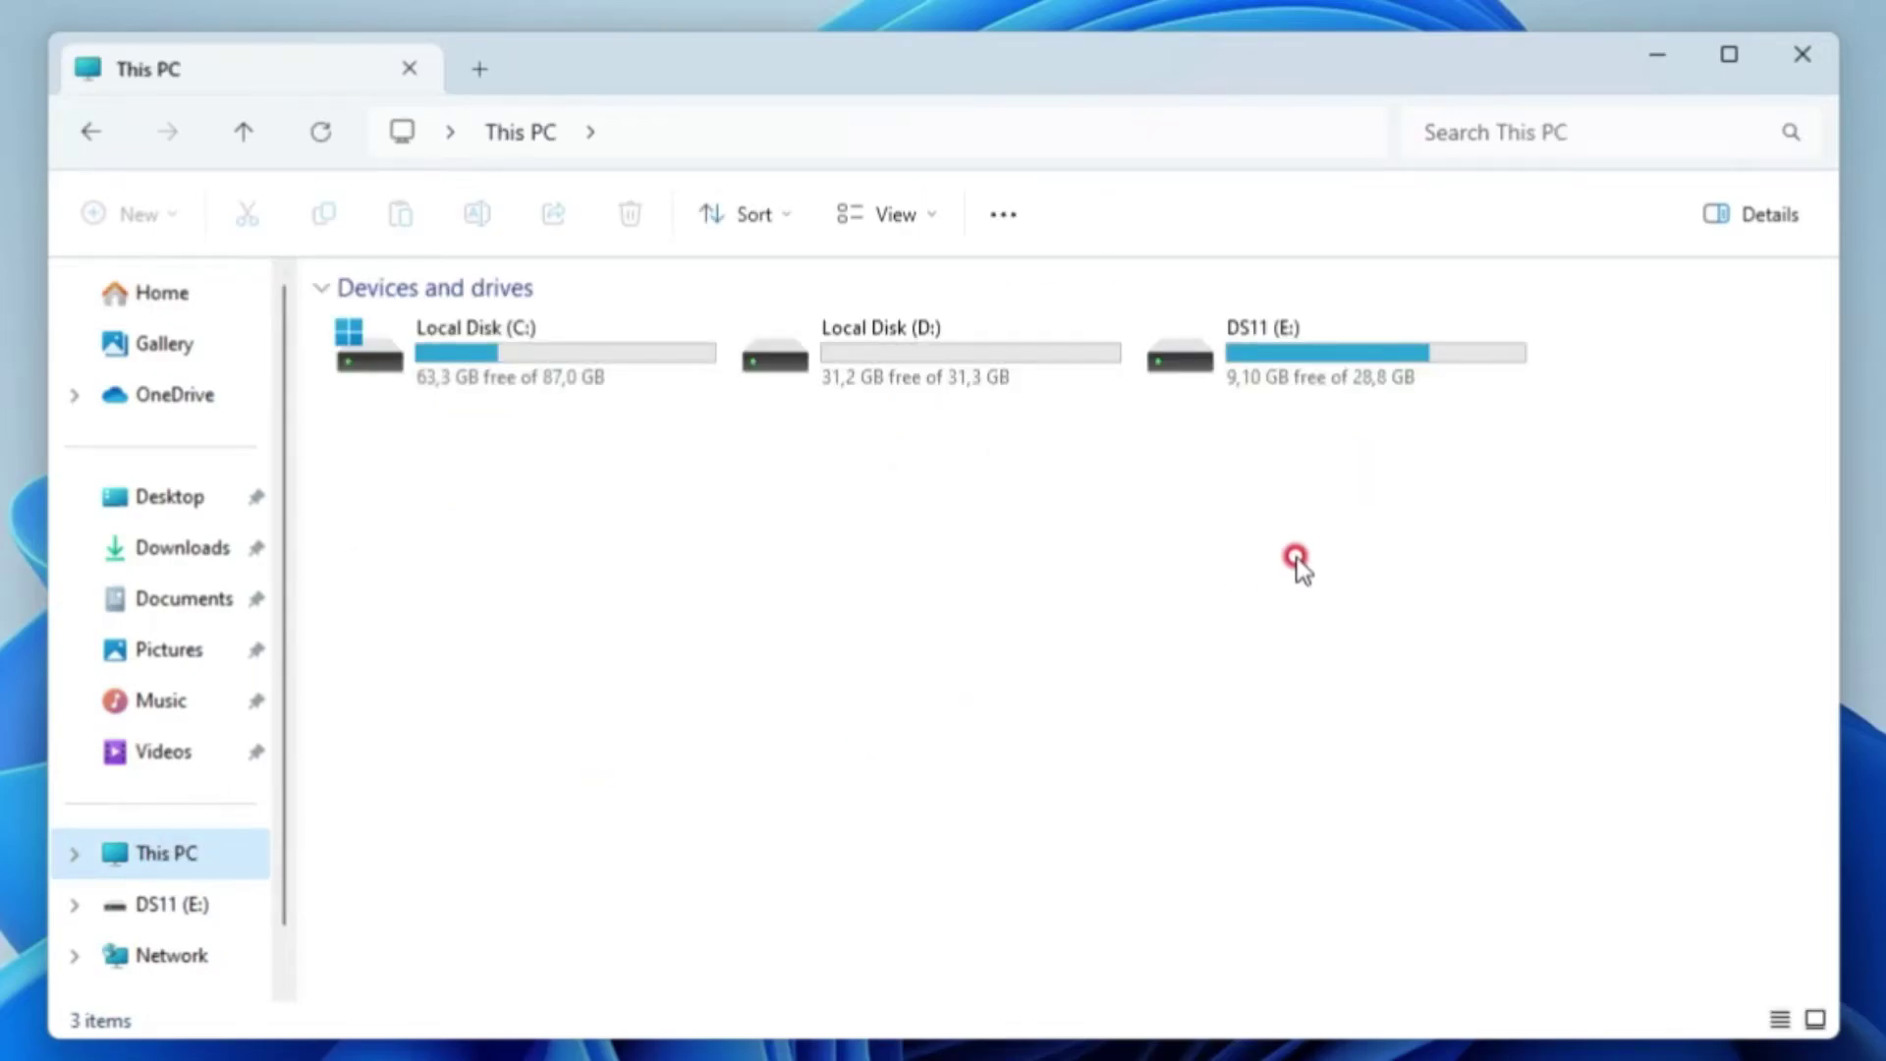
pyautogui.doubleClick(1353, 379)
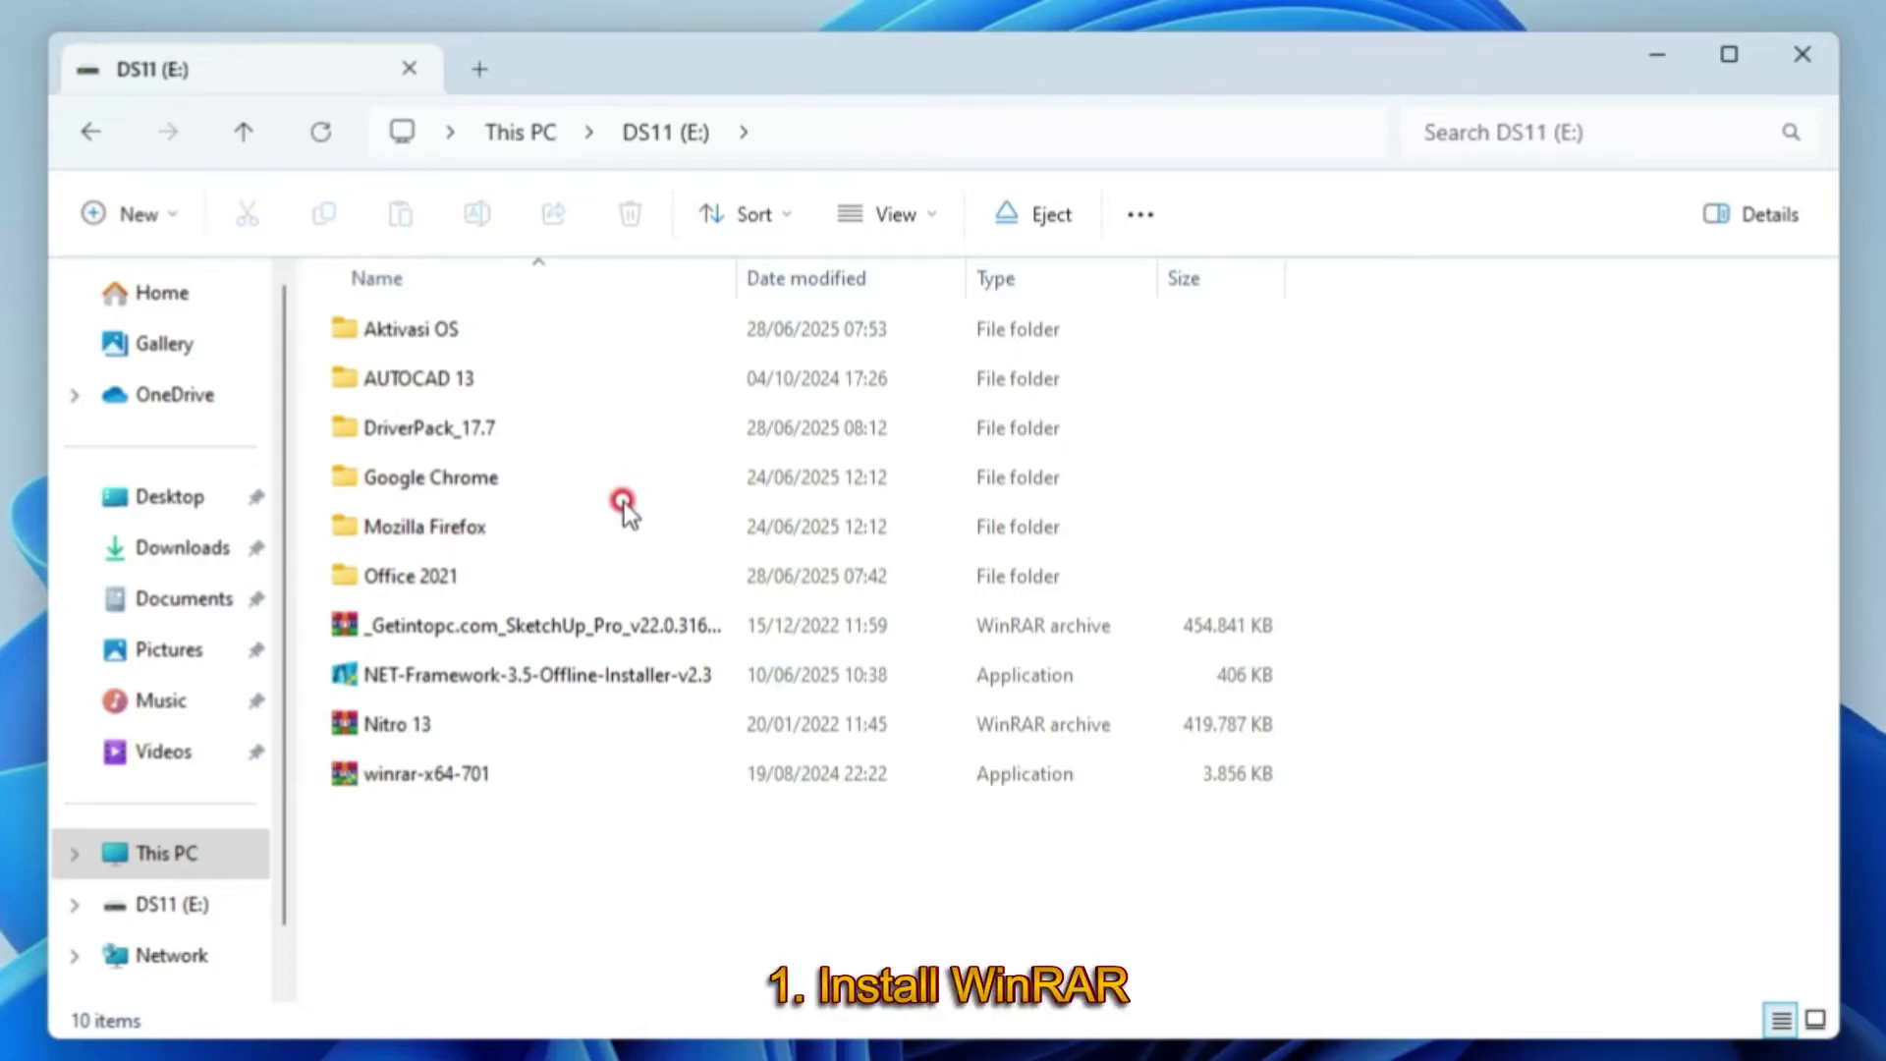
# Install WinRAR from winrar-x64-701, keeping the default destination folder, file associations and shell integration
pyautogui.click(482, 778)
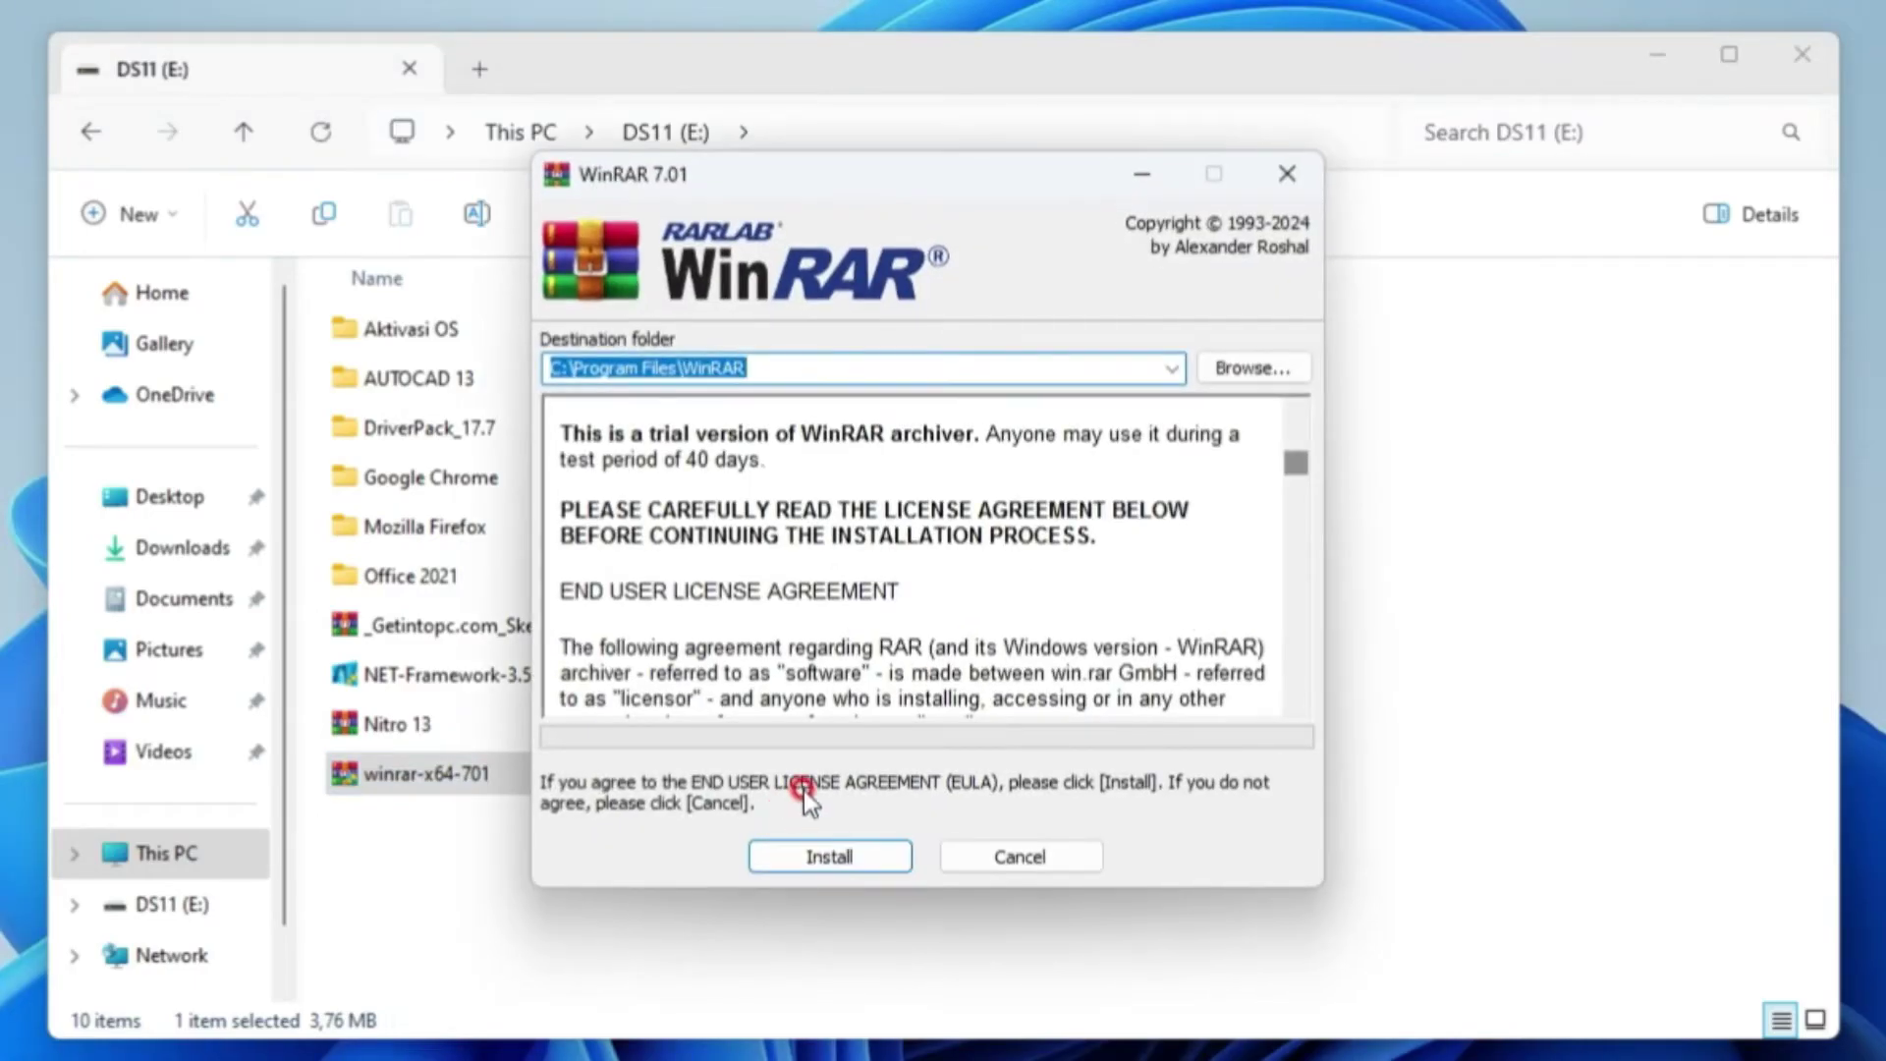
pyautogui.click(831, 856)
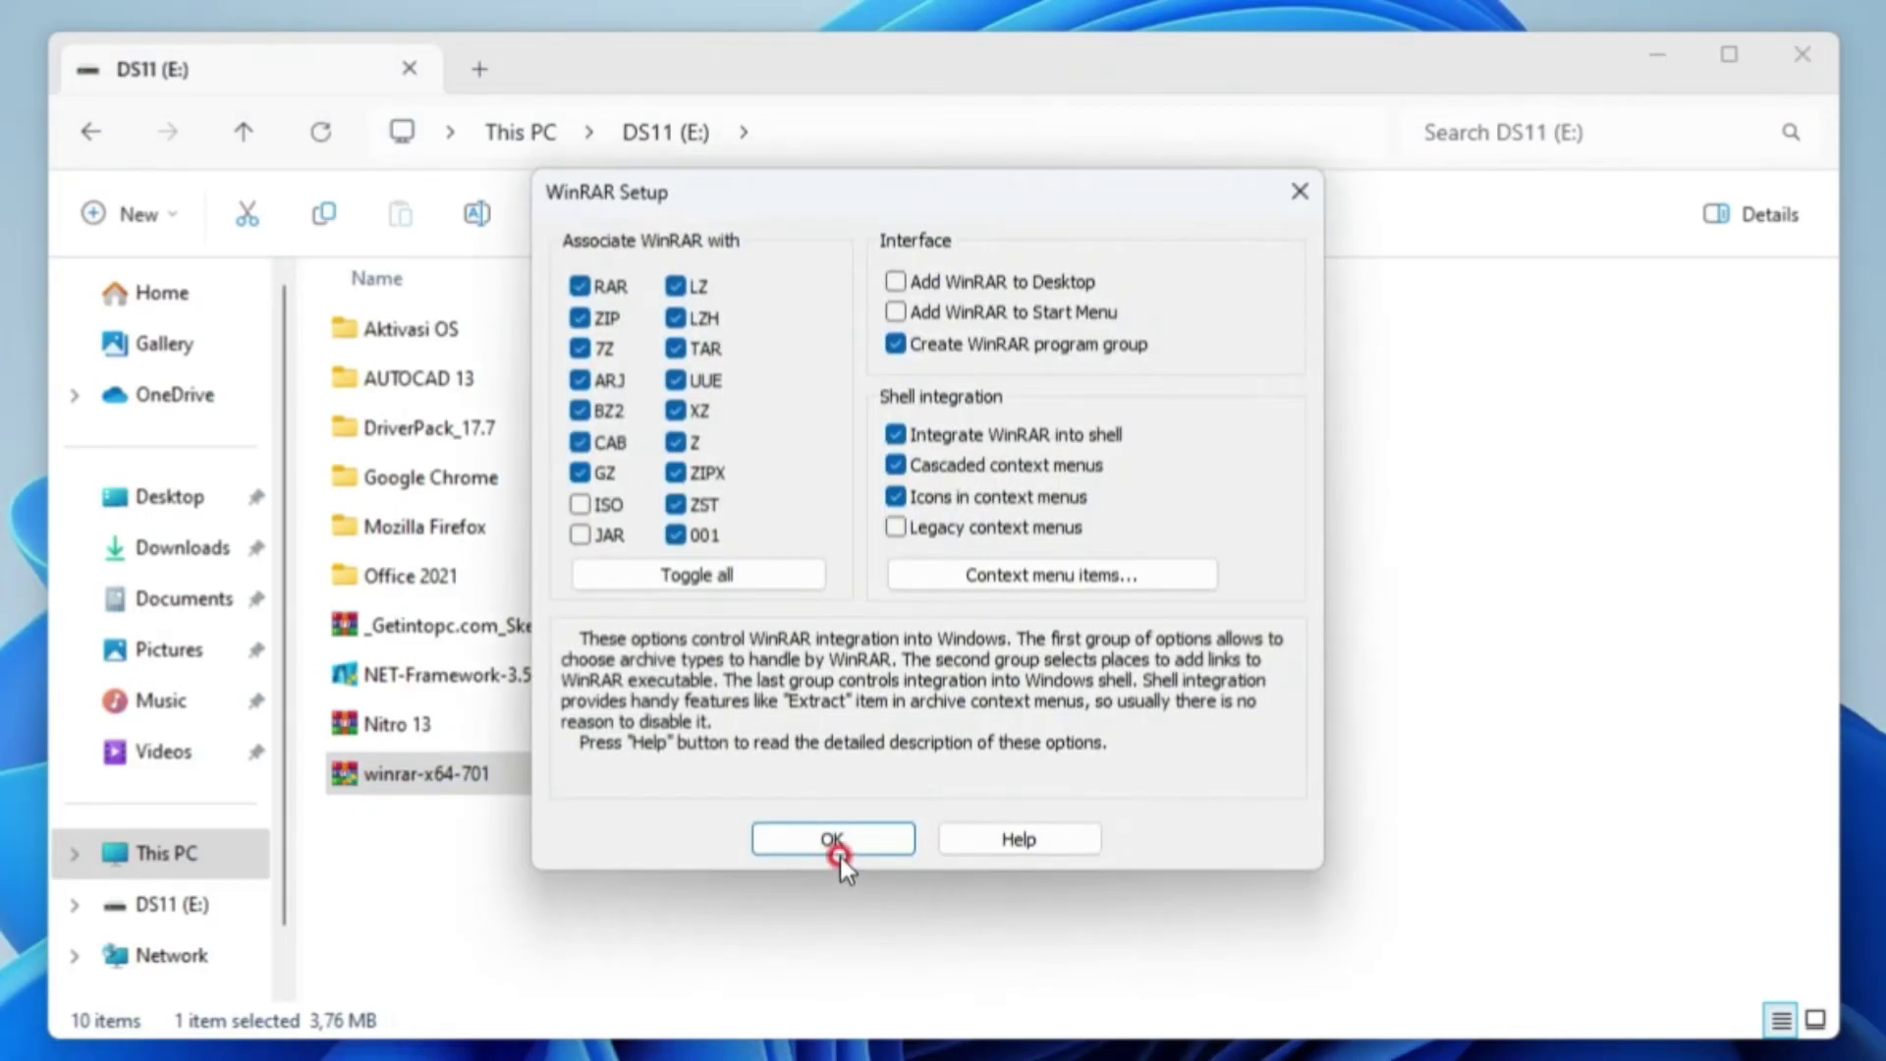
pyautogui.click(856, 845)
pyautogui.click(916, 845)
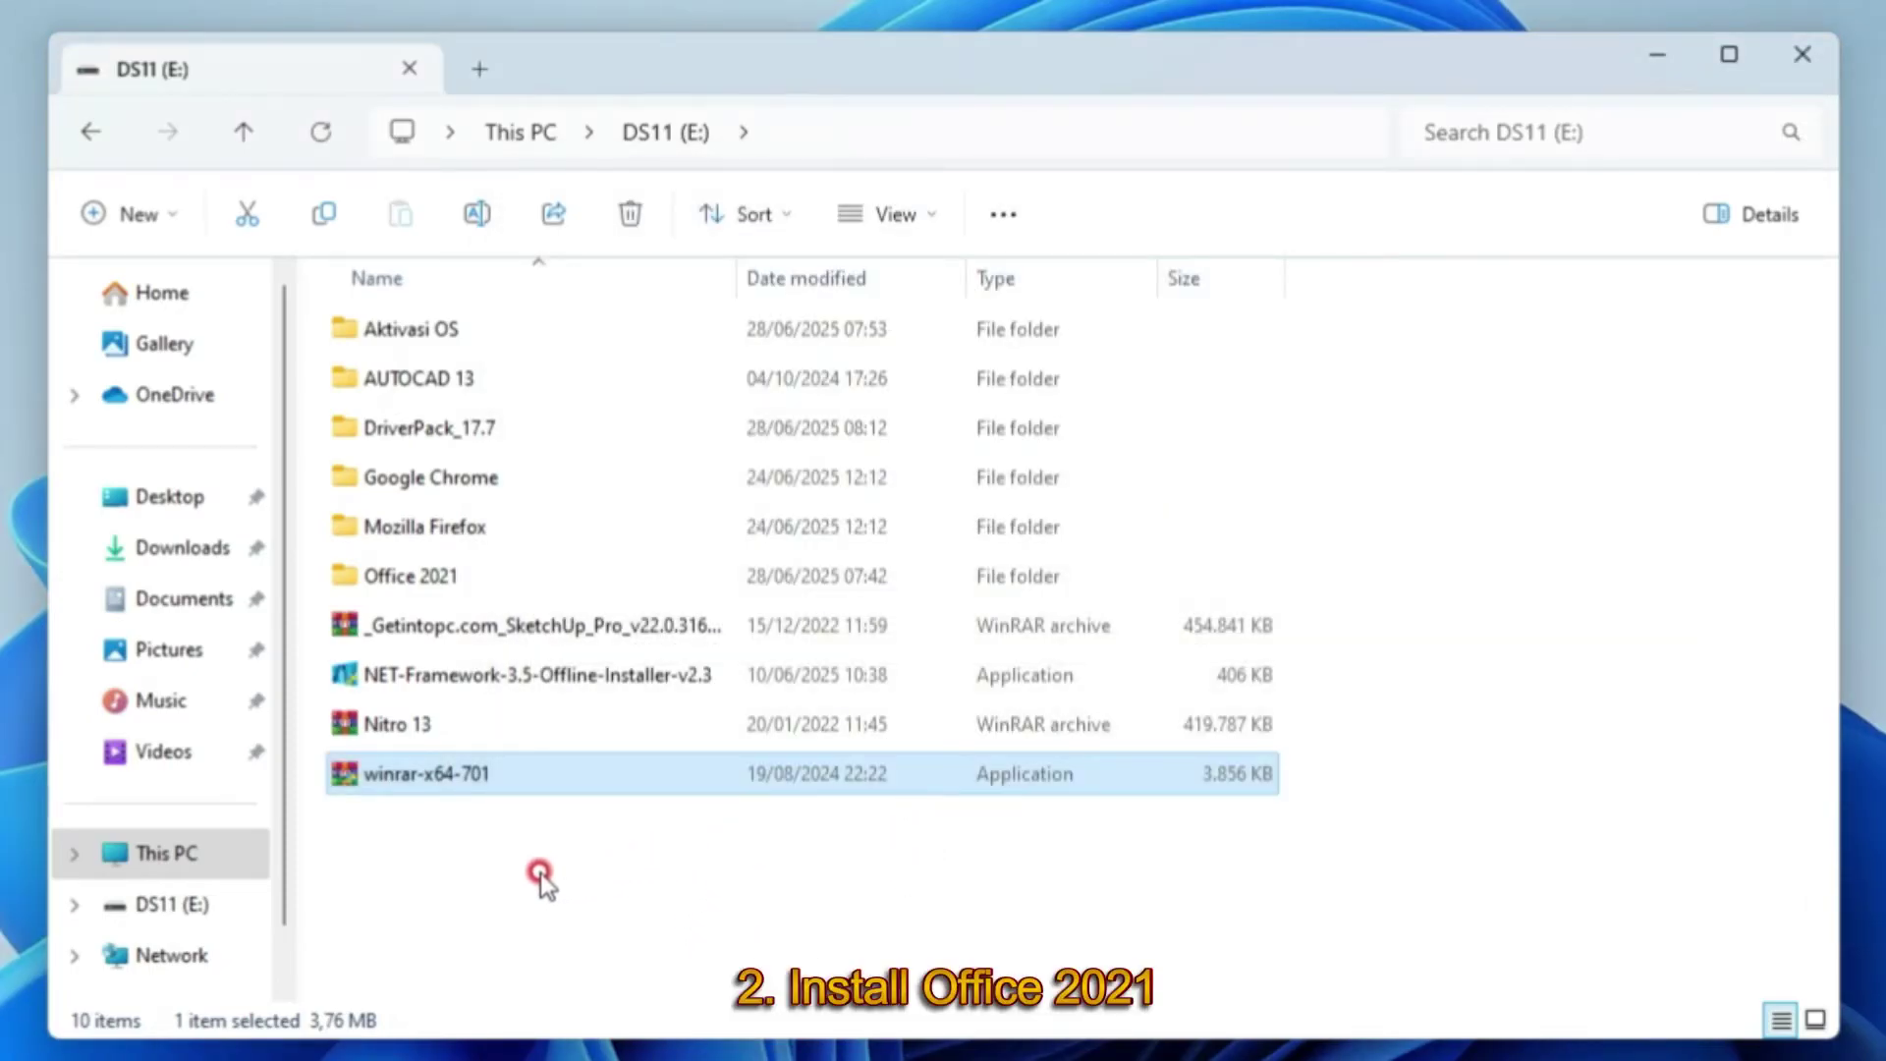
# Mount the Office 2021 disc image from the Office 2021 folder and run its AUTORUN application
pyautogui.doubleClick(448, 585)
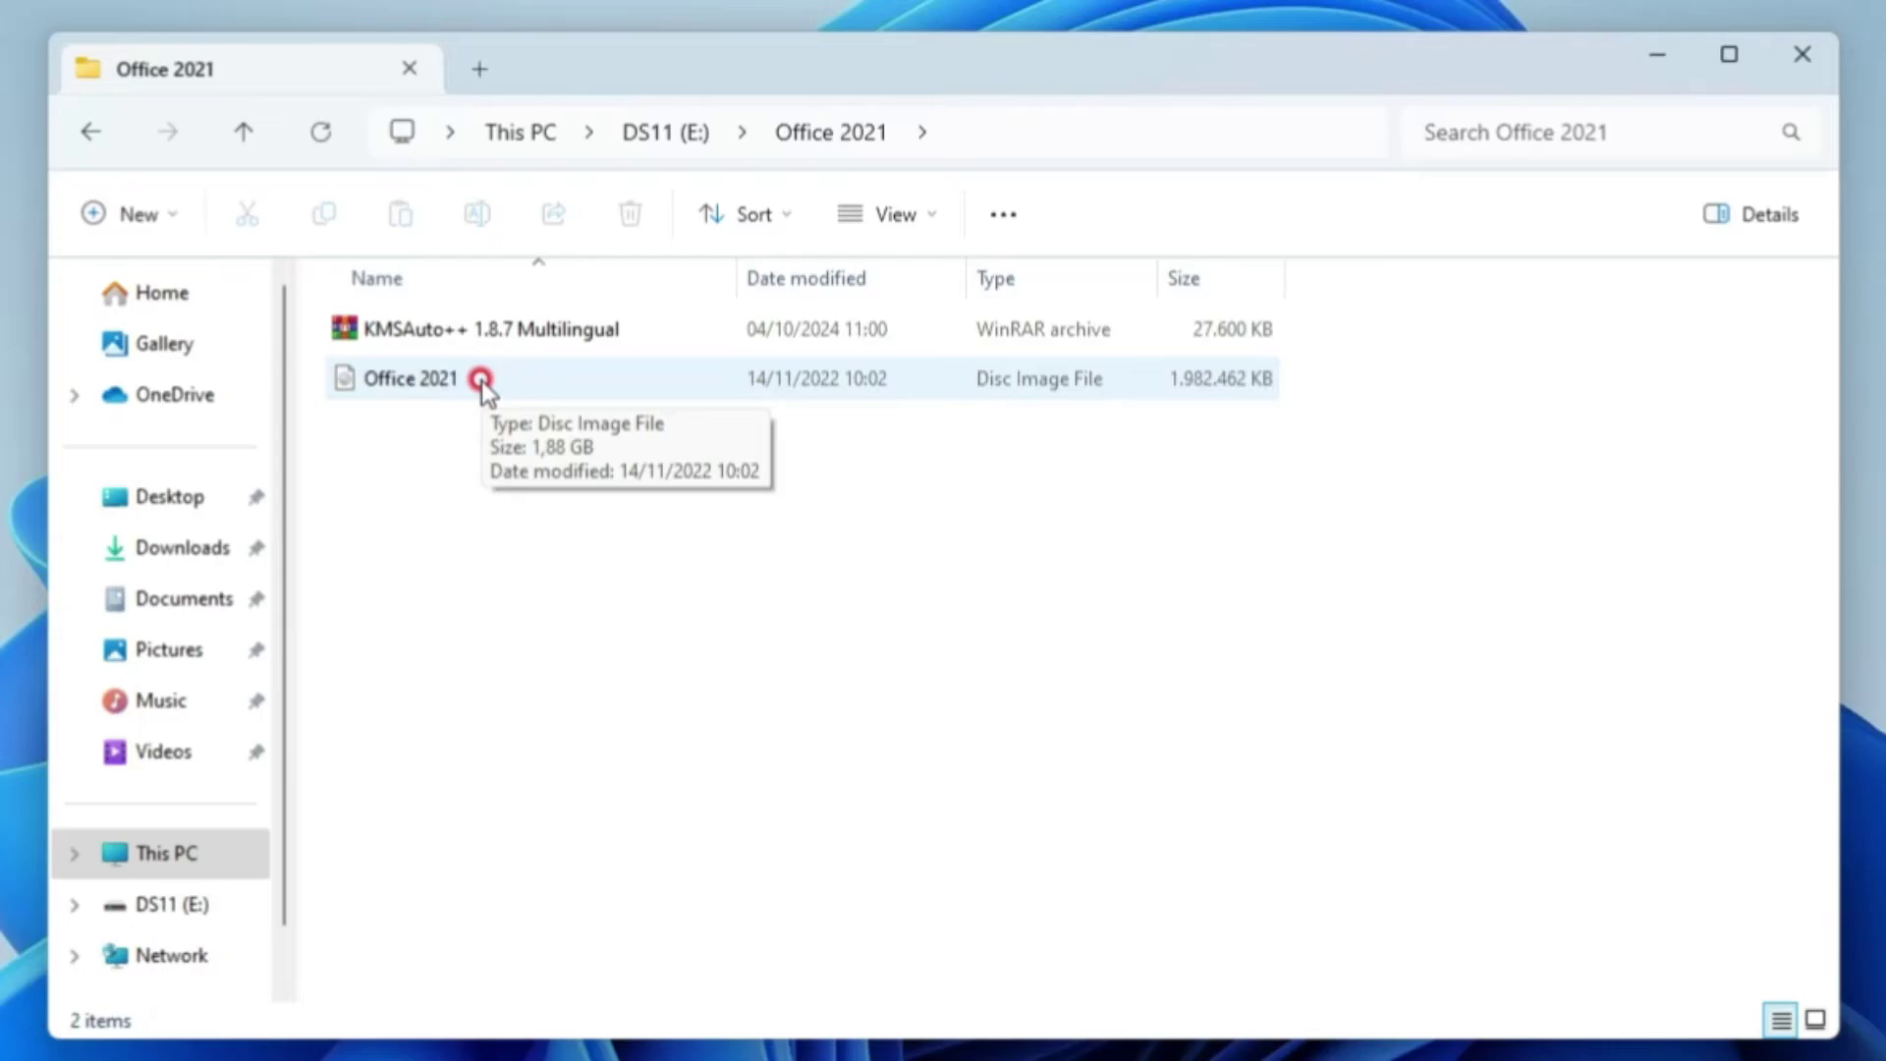
pyautogui.doubleClick(482, 380)
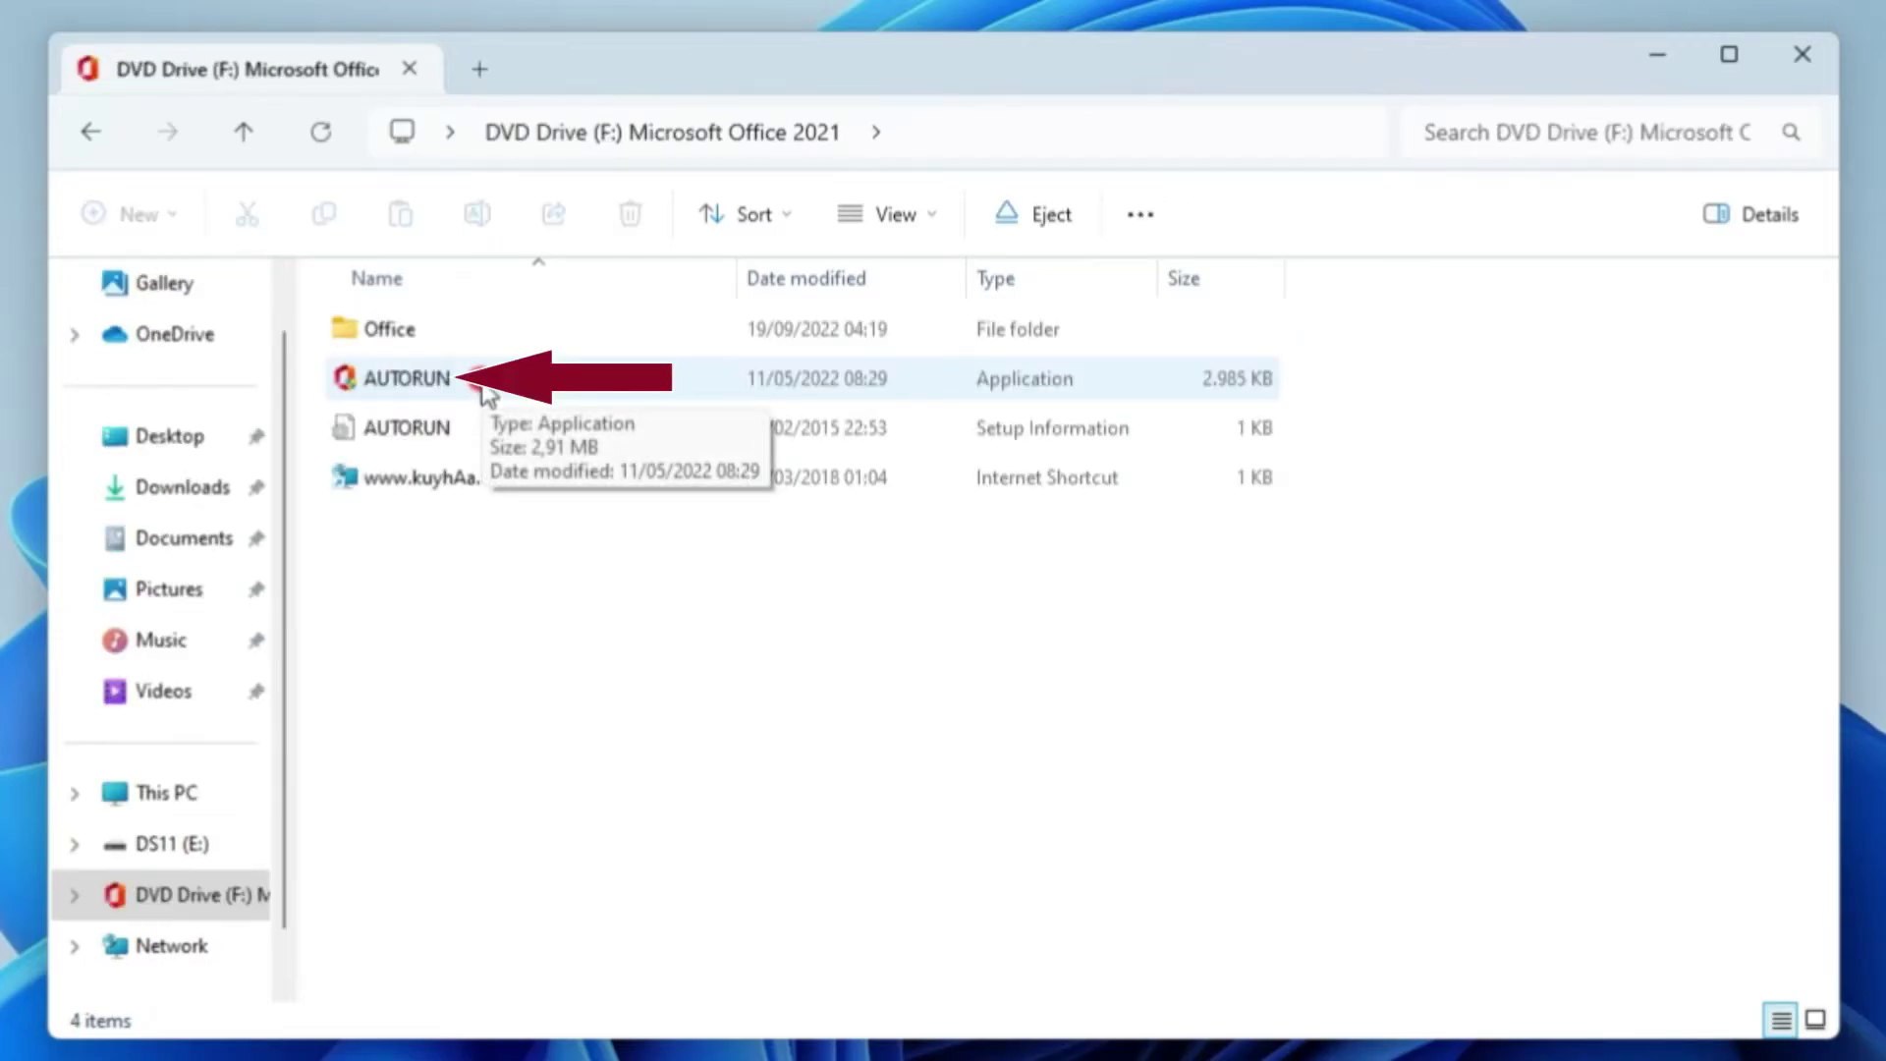
pyautogui.click(488, 391)
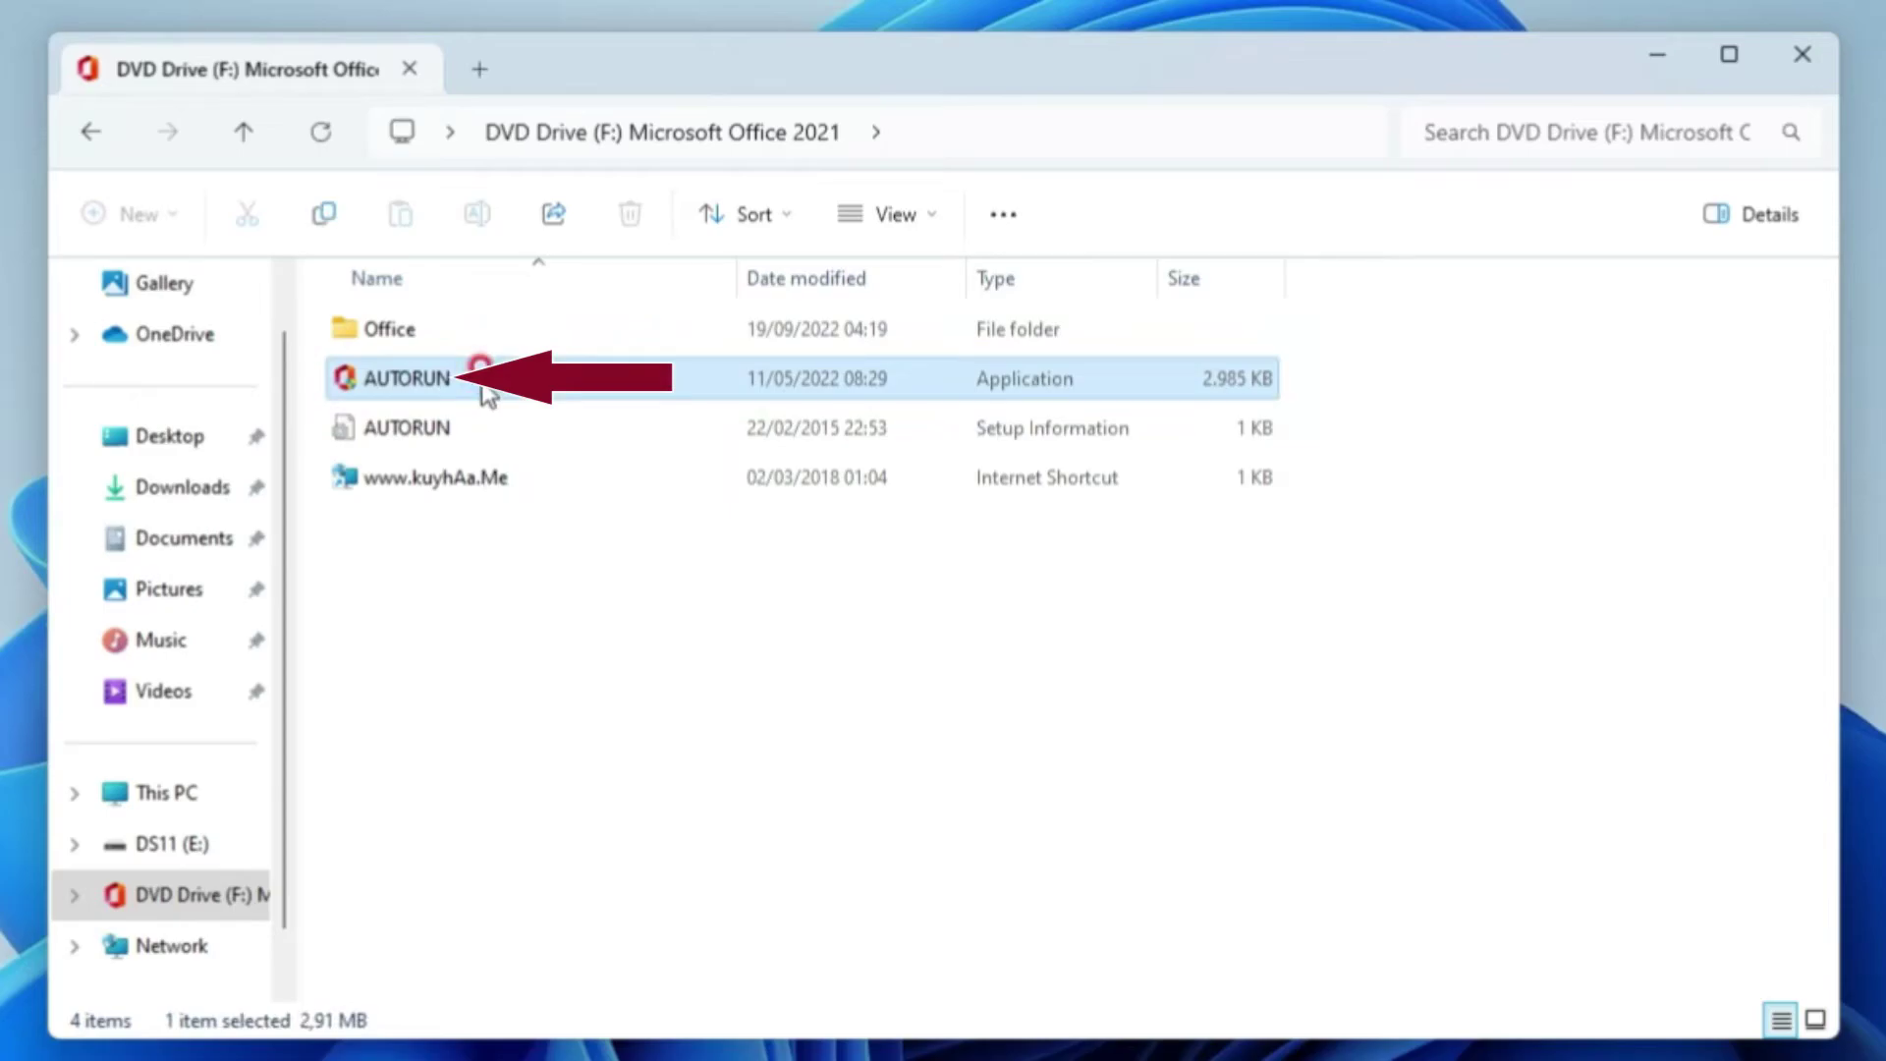
pyautogui.doubleClick(488, 393)
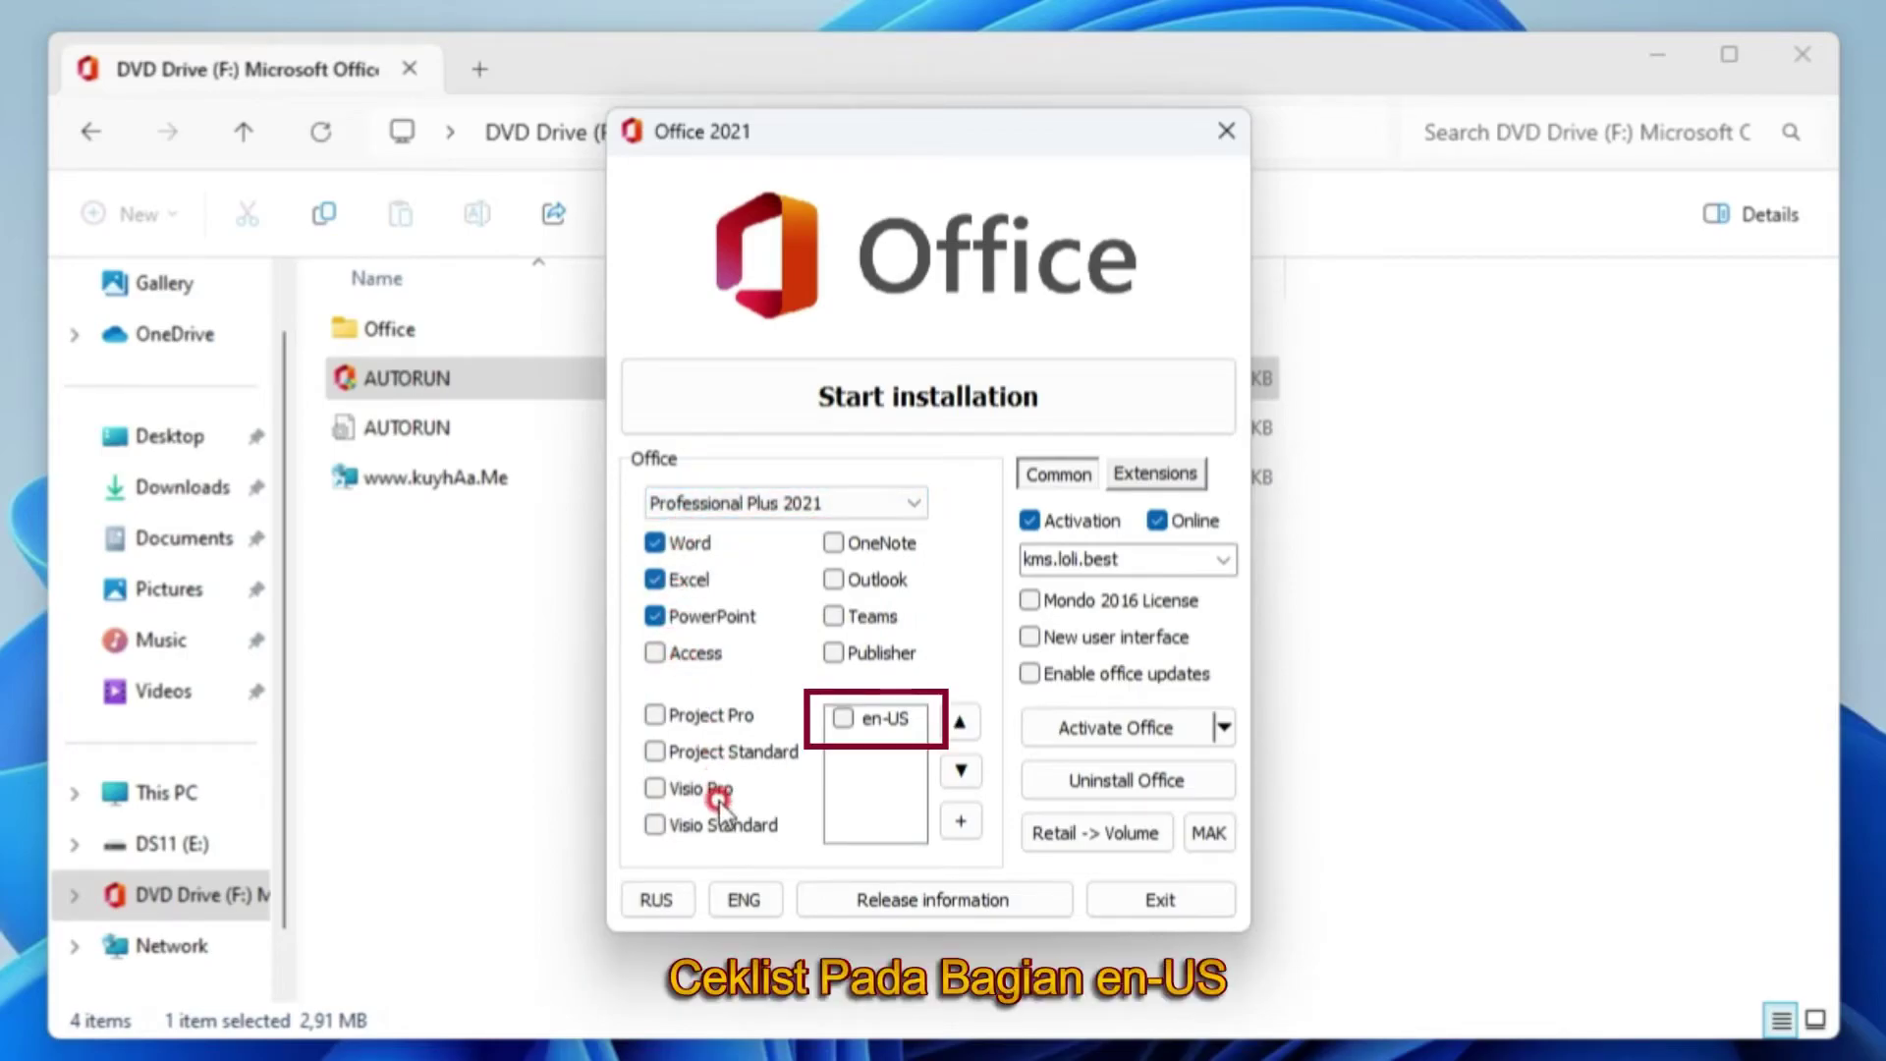
# Select the en-US language, turn off Activation, and start installing Professional Plus 2021 with Word, Excel and PowerPoint
pyautogui.click(845, 720)
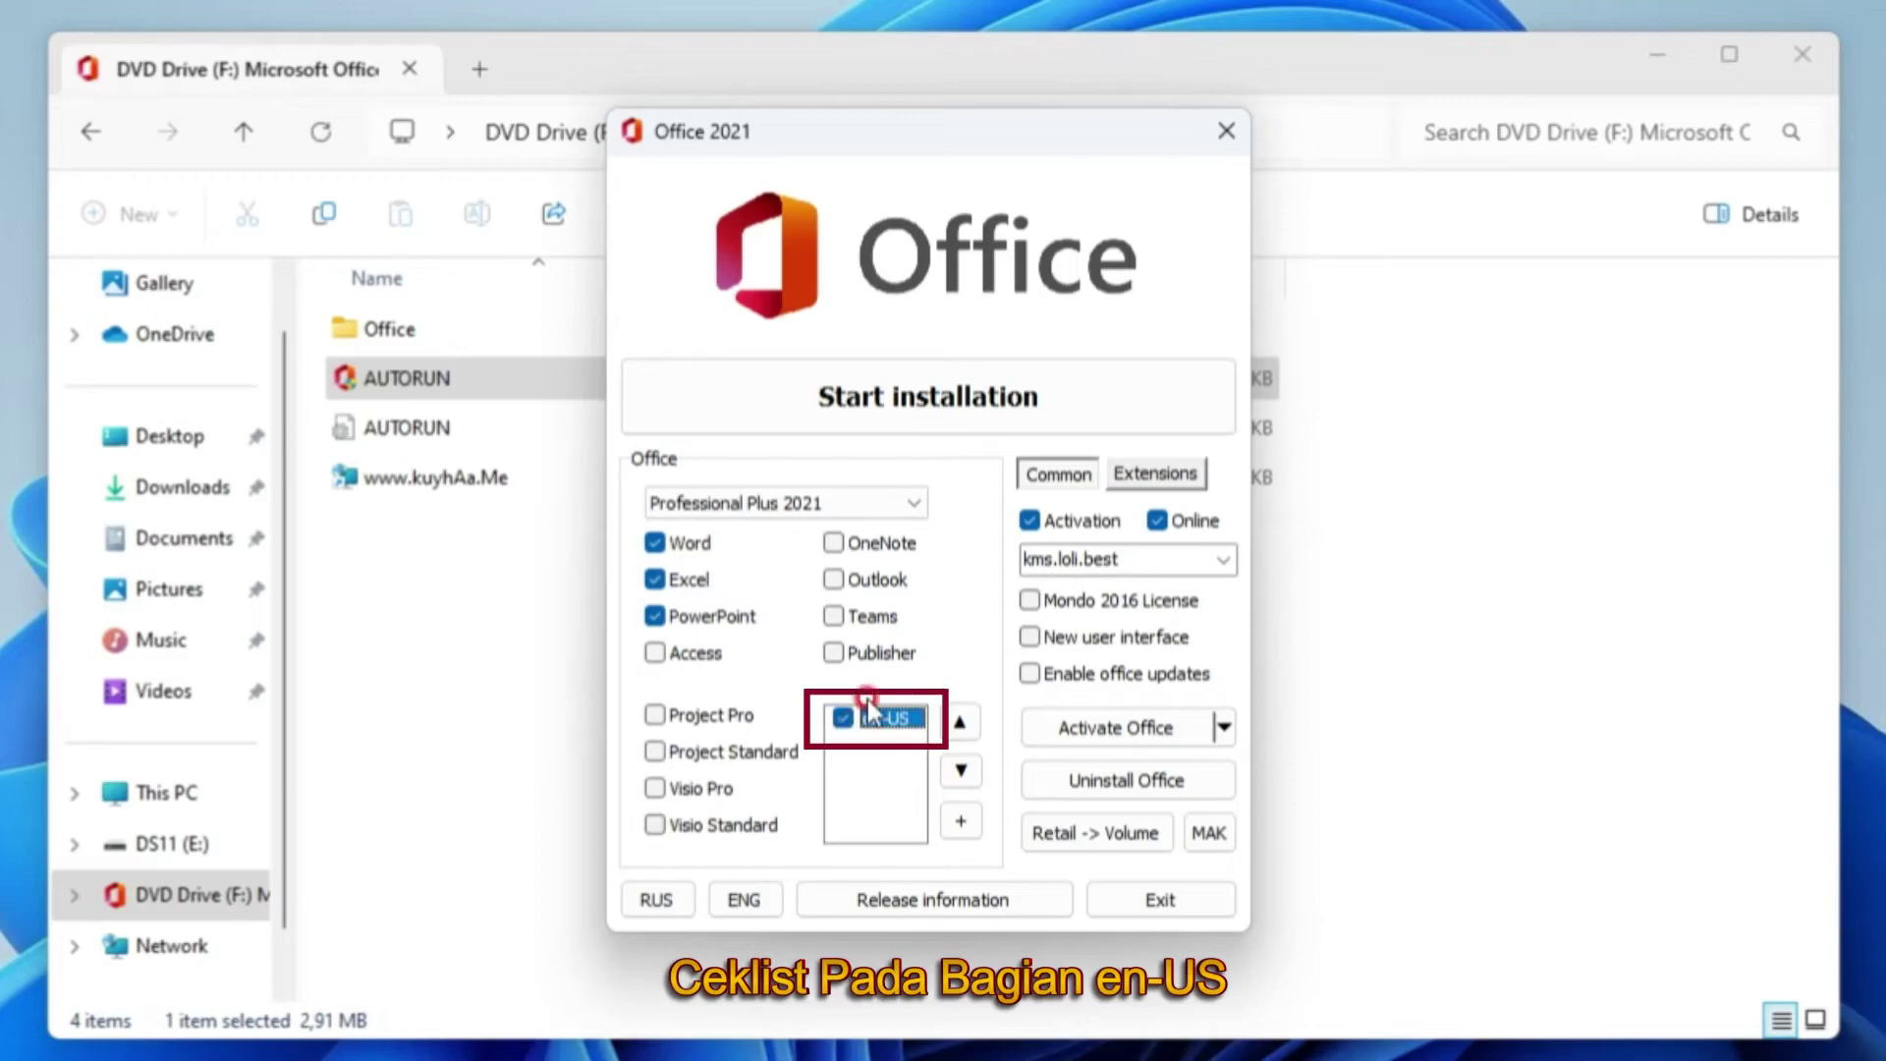
pyautogui.click(1031, 521)
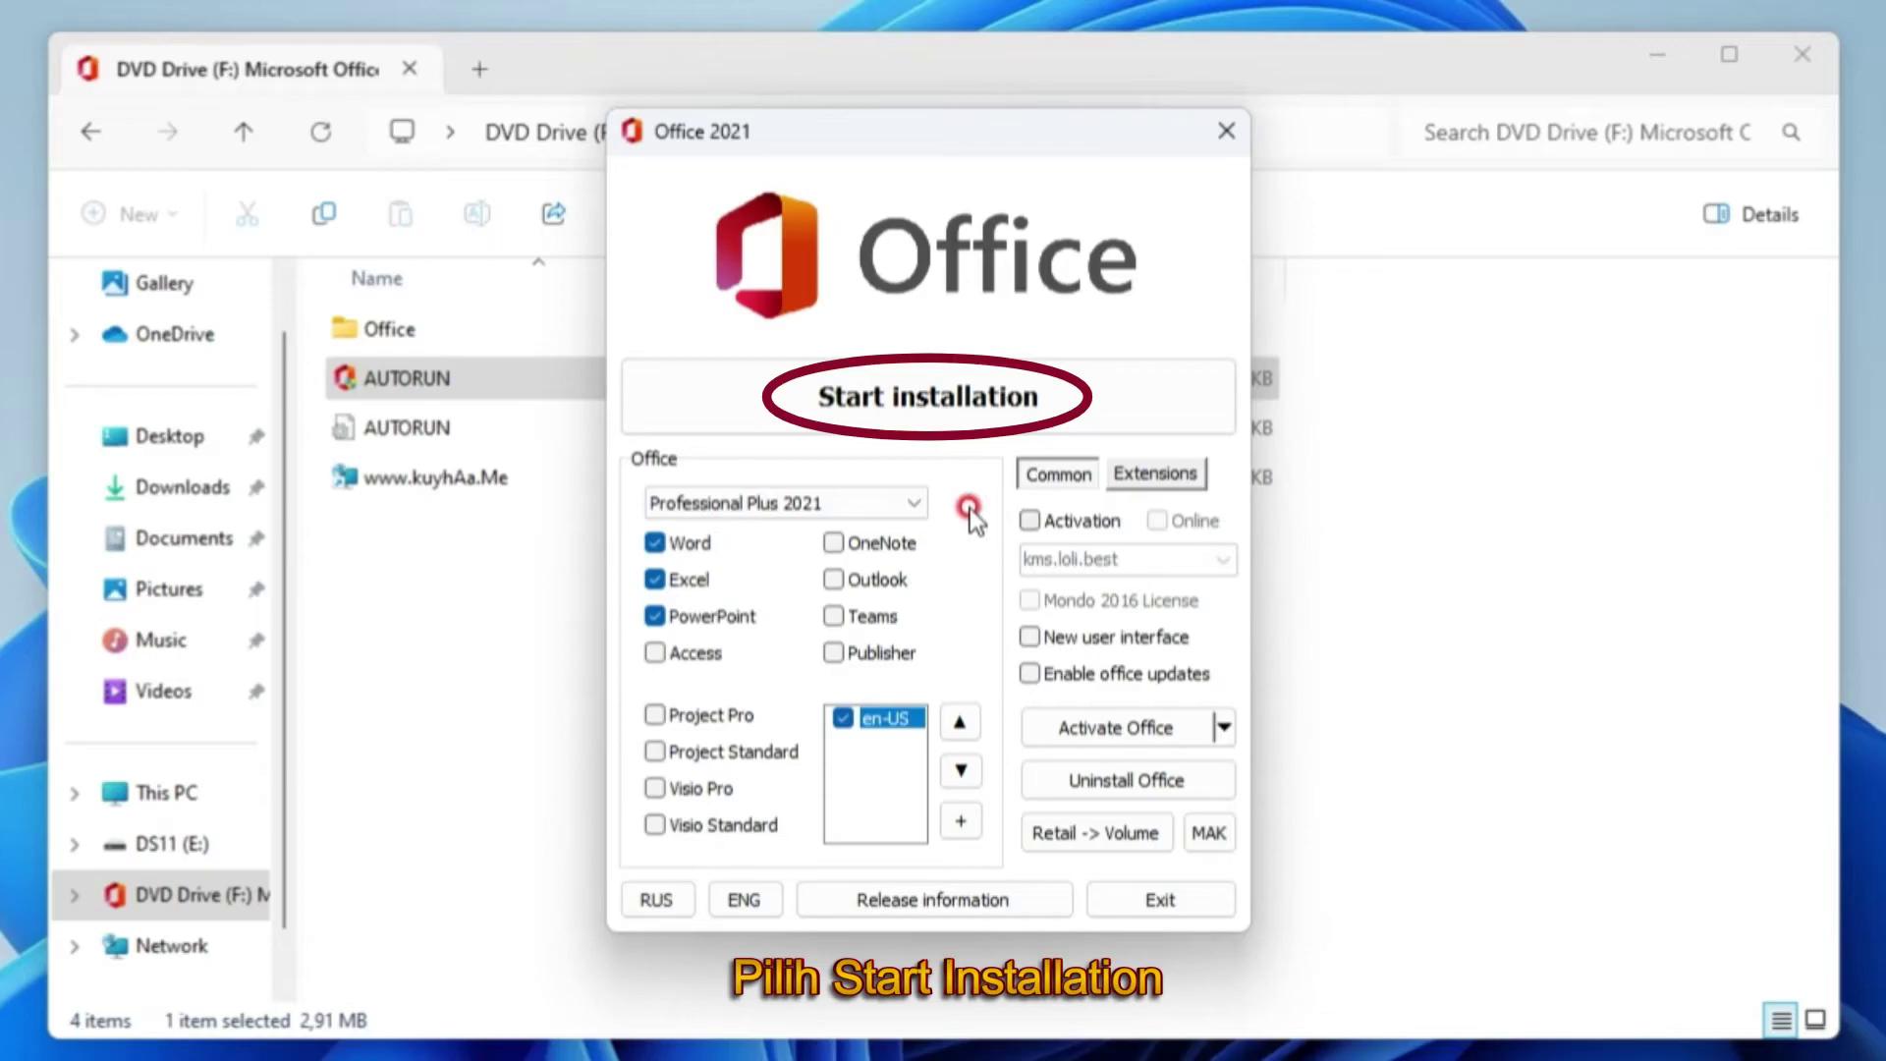
pyautogui.click(881, 398)
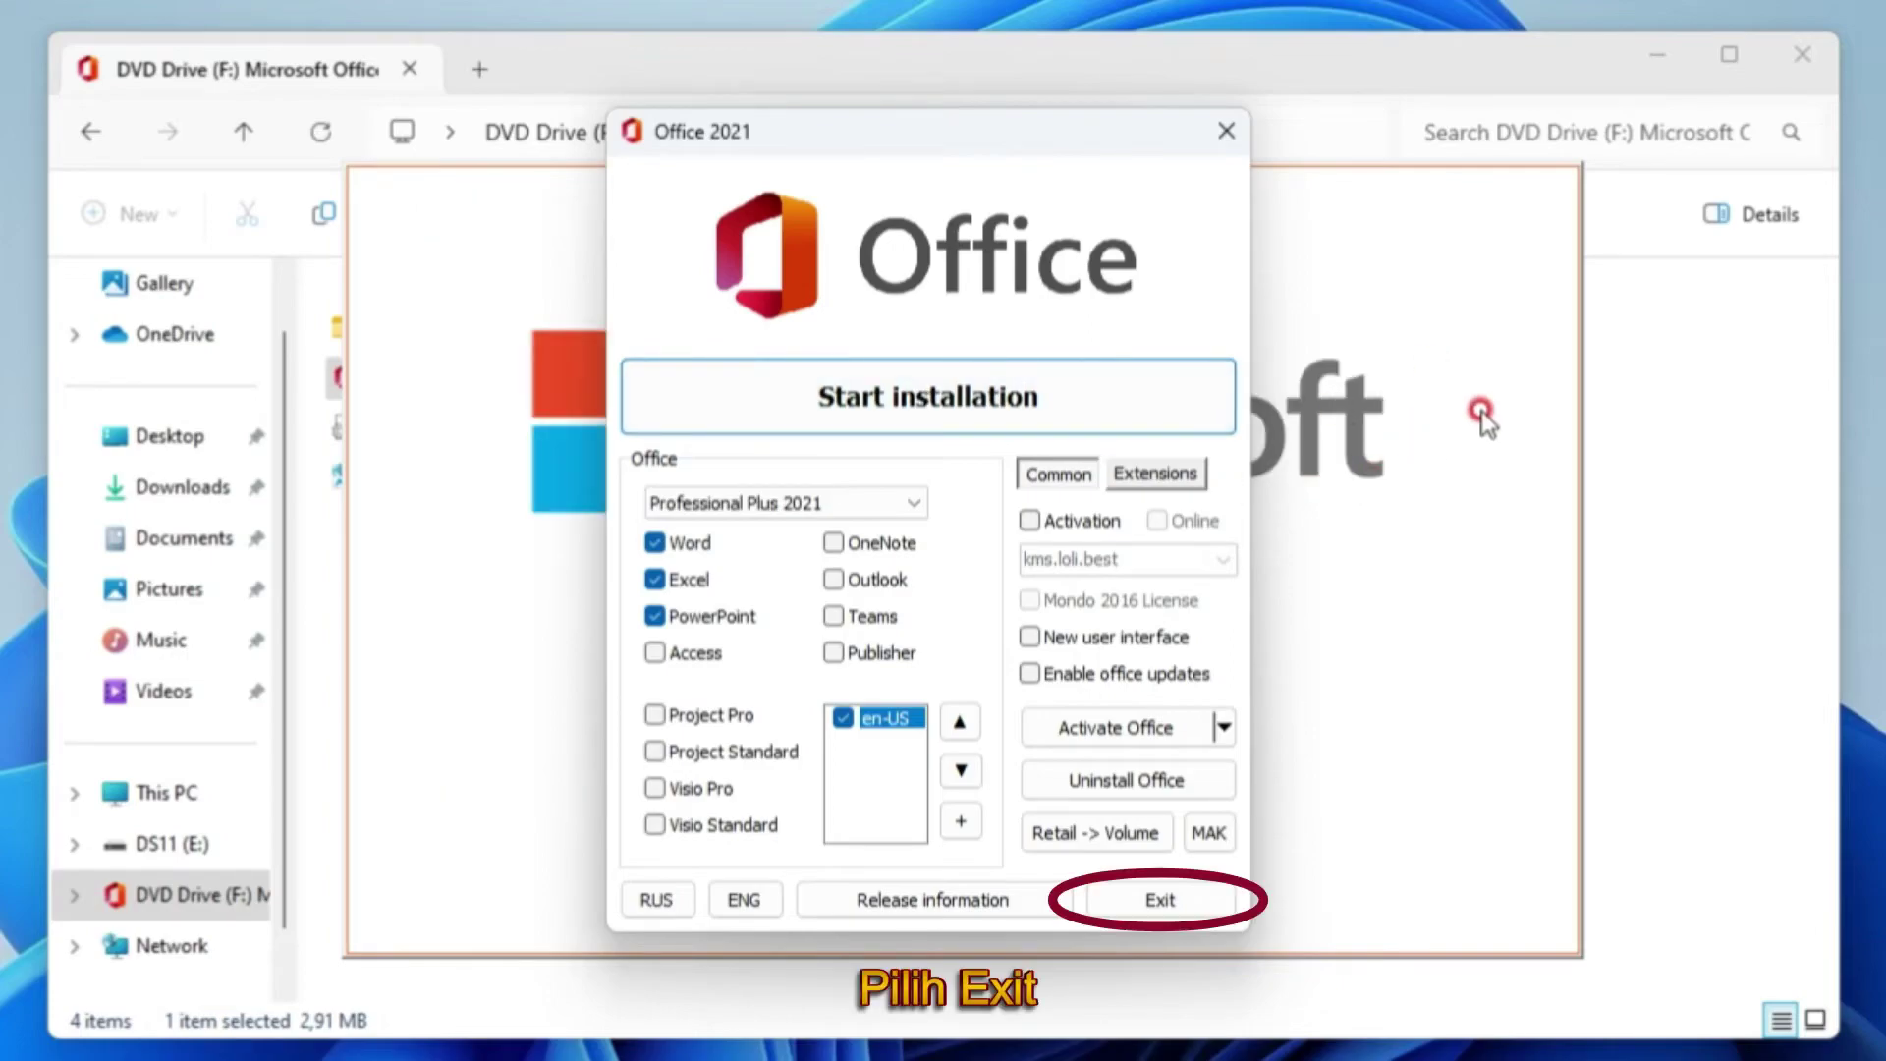
# Exit the Office 2021 installer and close its completion window and the disc image's folder window
pyautogui.click(1155, 895)
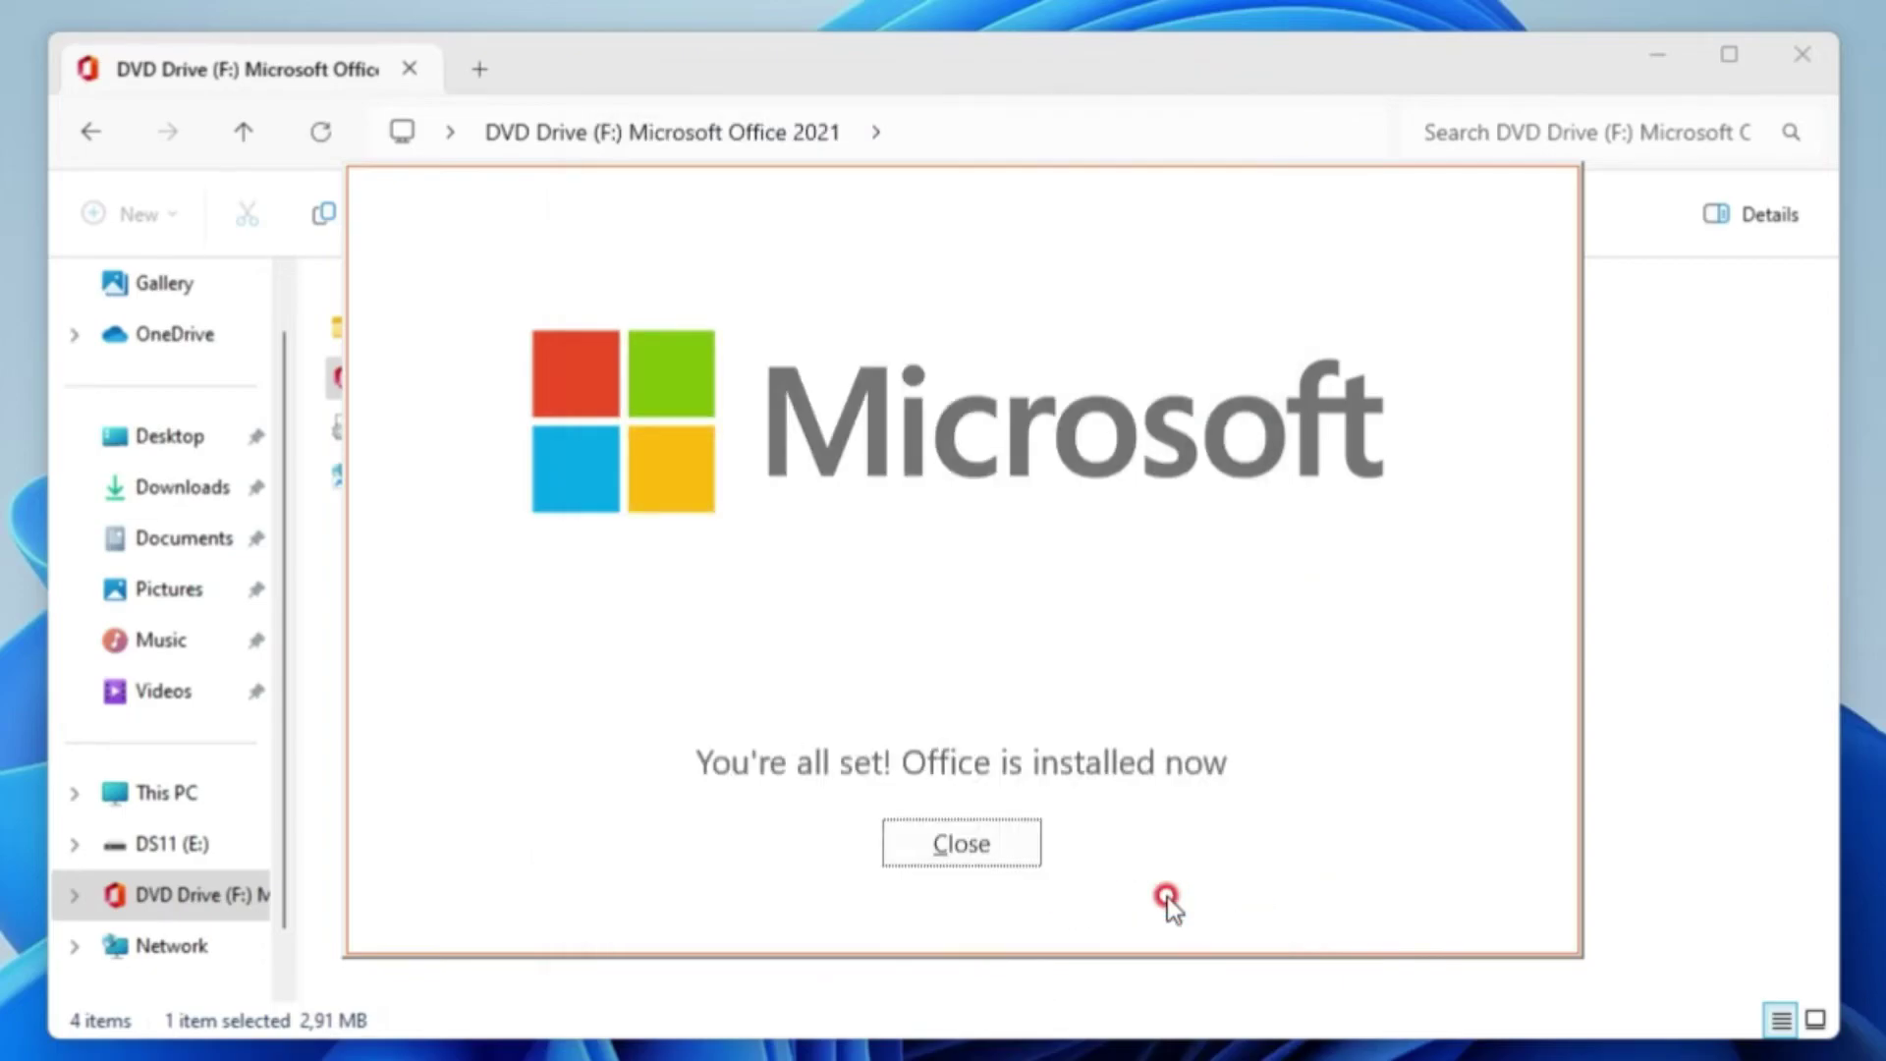
pyautogui.click(949, 847)
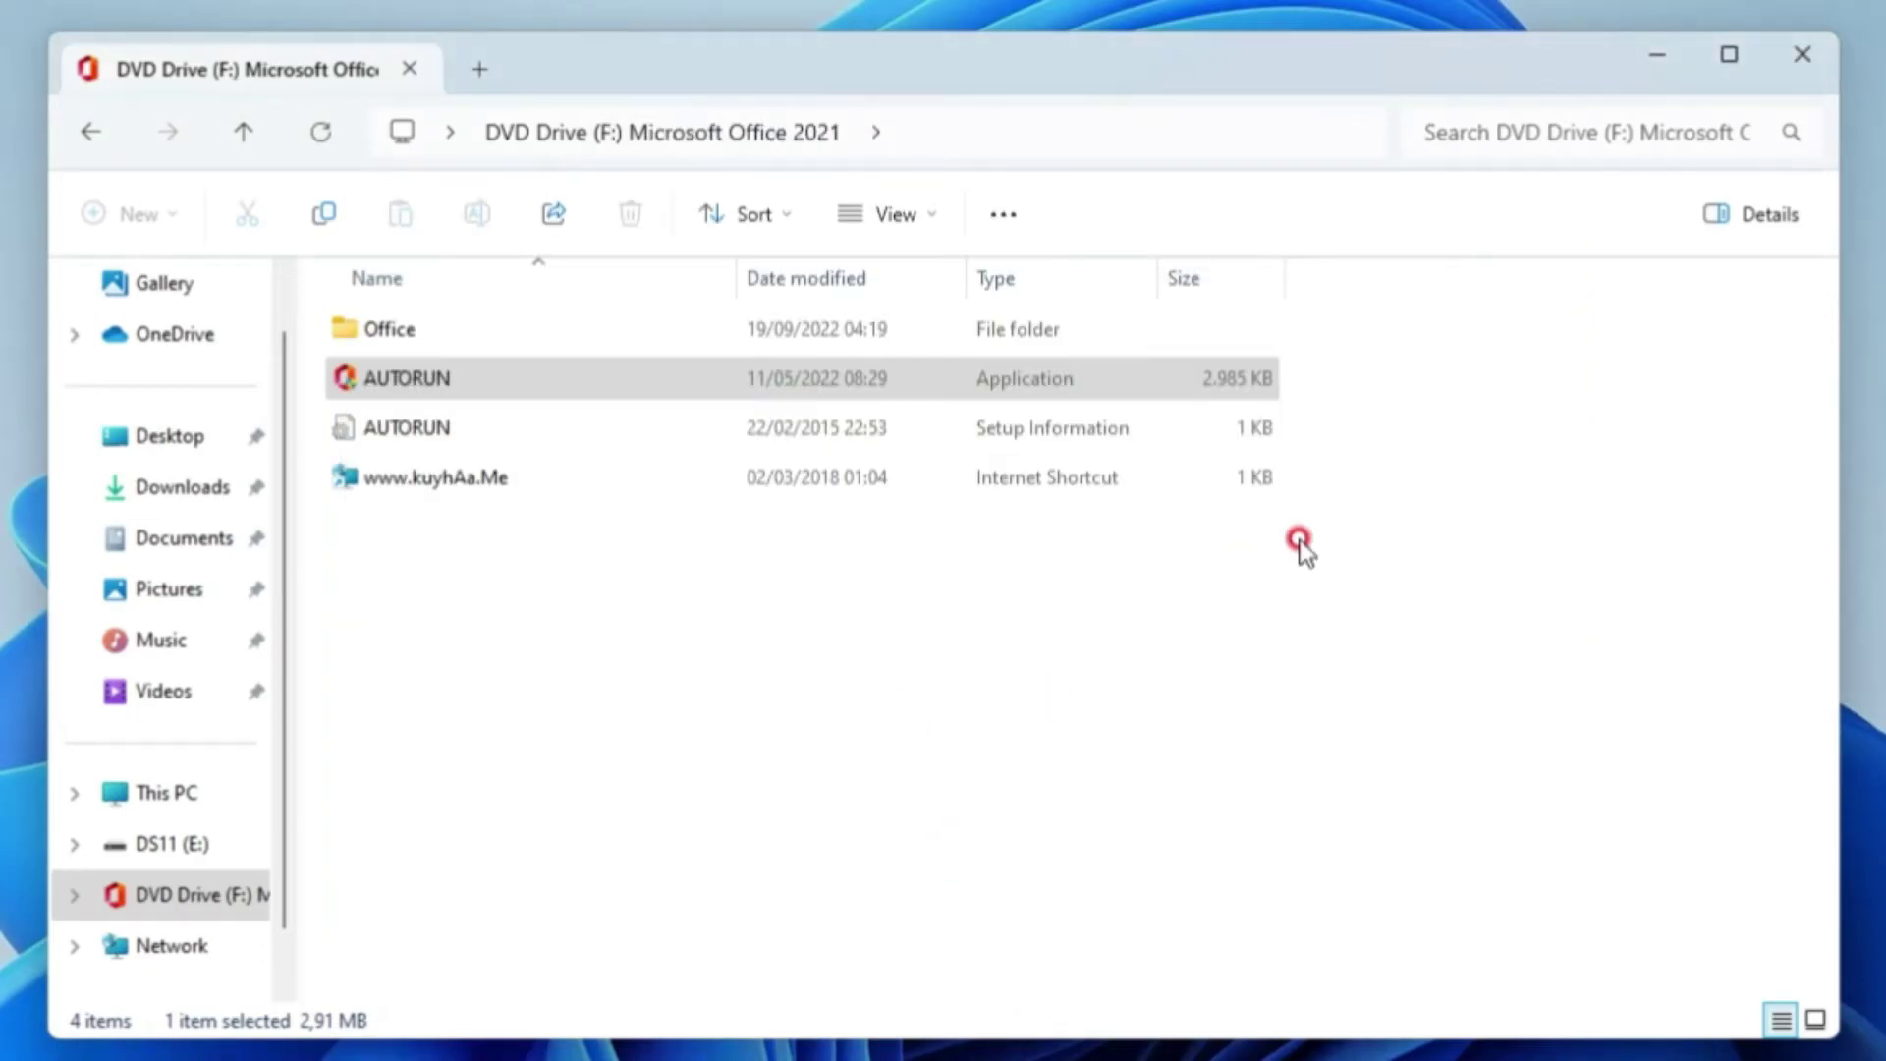
pyautogui.click(1803, 54)
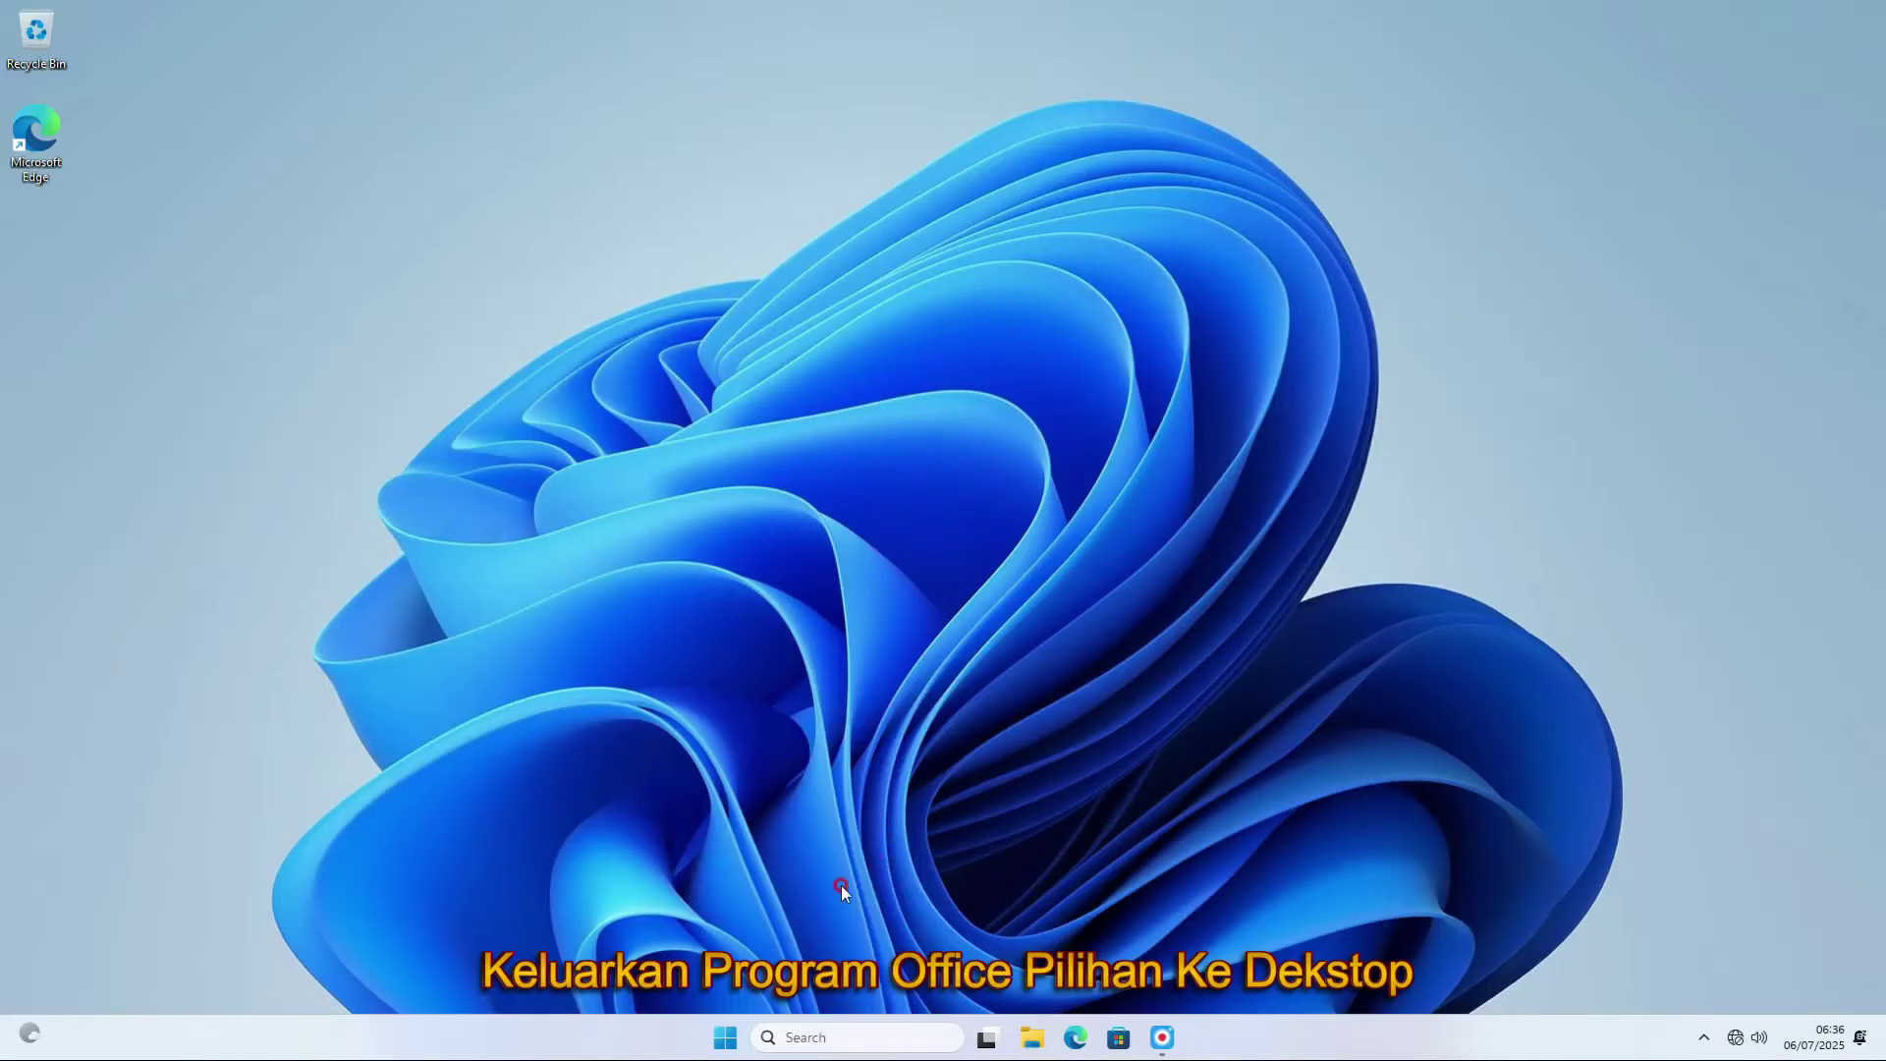
# Open the file location of the Word app pinned in Start
pyautogui.click(726, 1031)
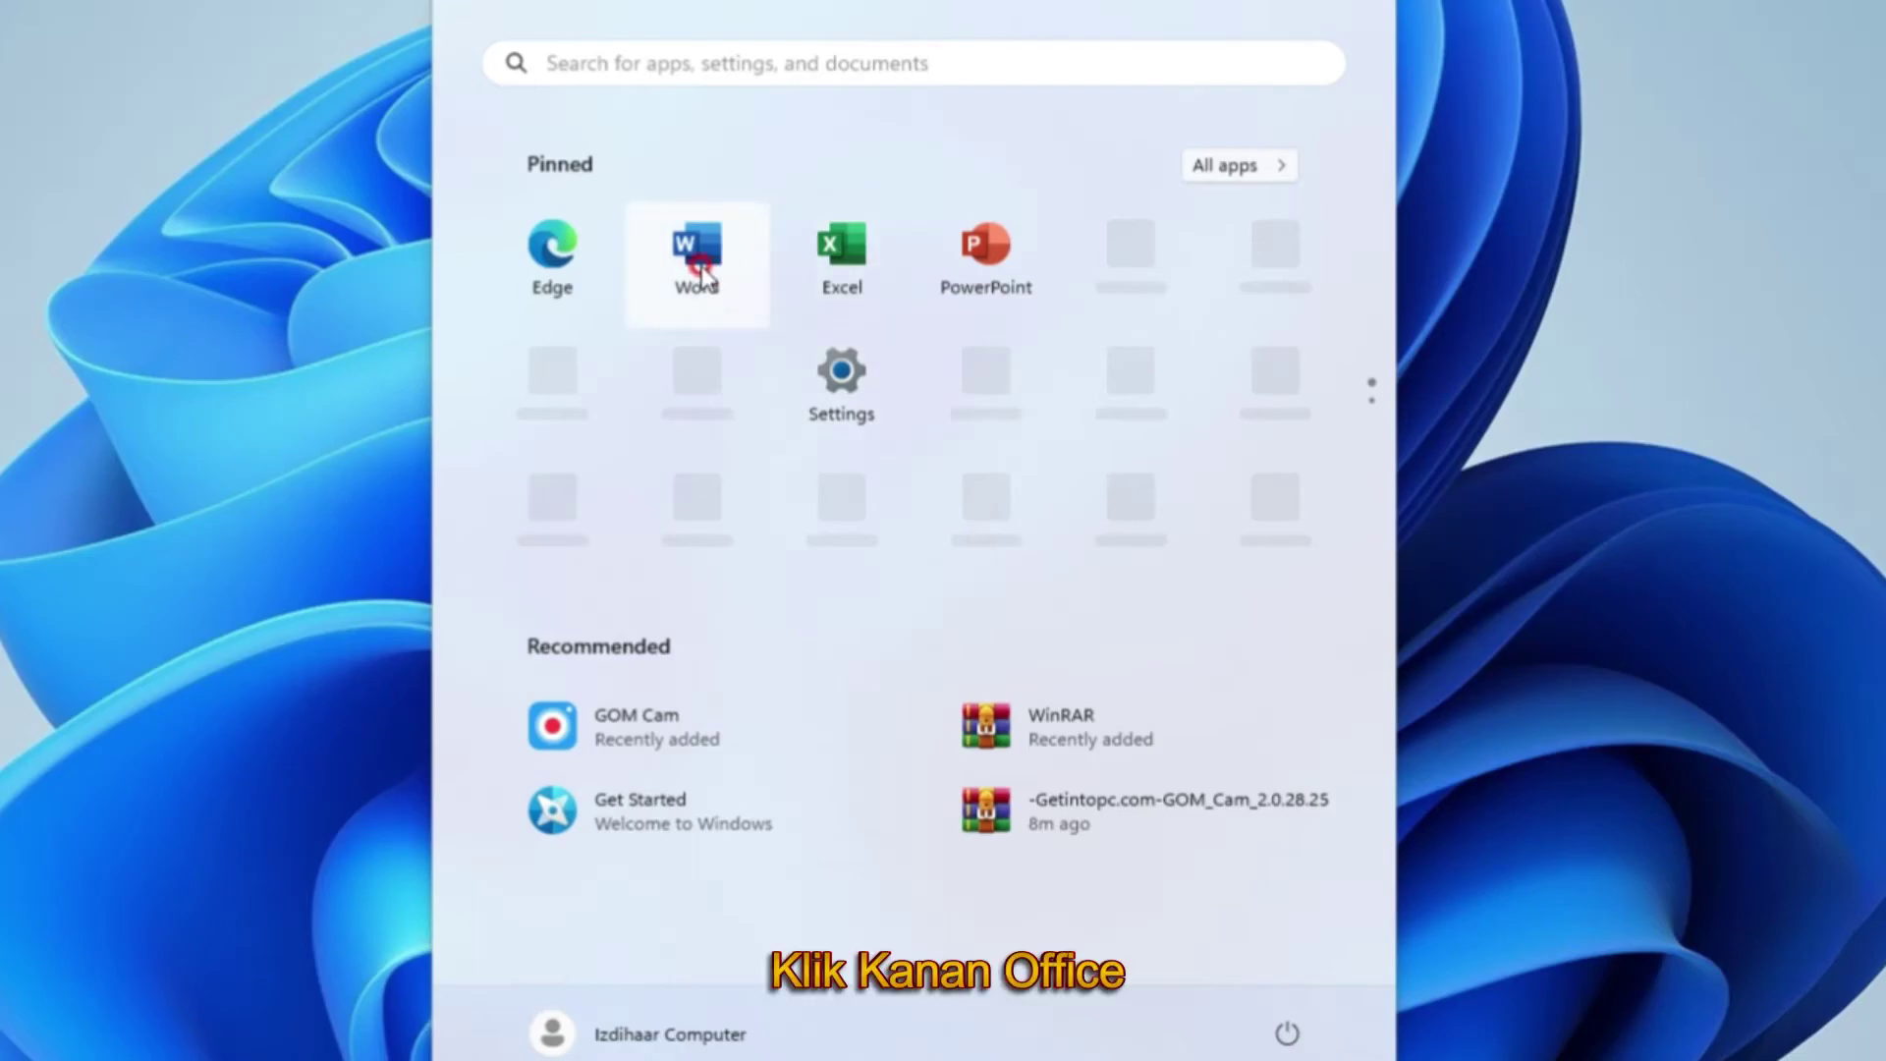
pyautogui.rightClick(701, 267)
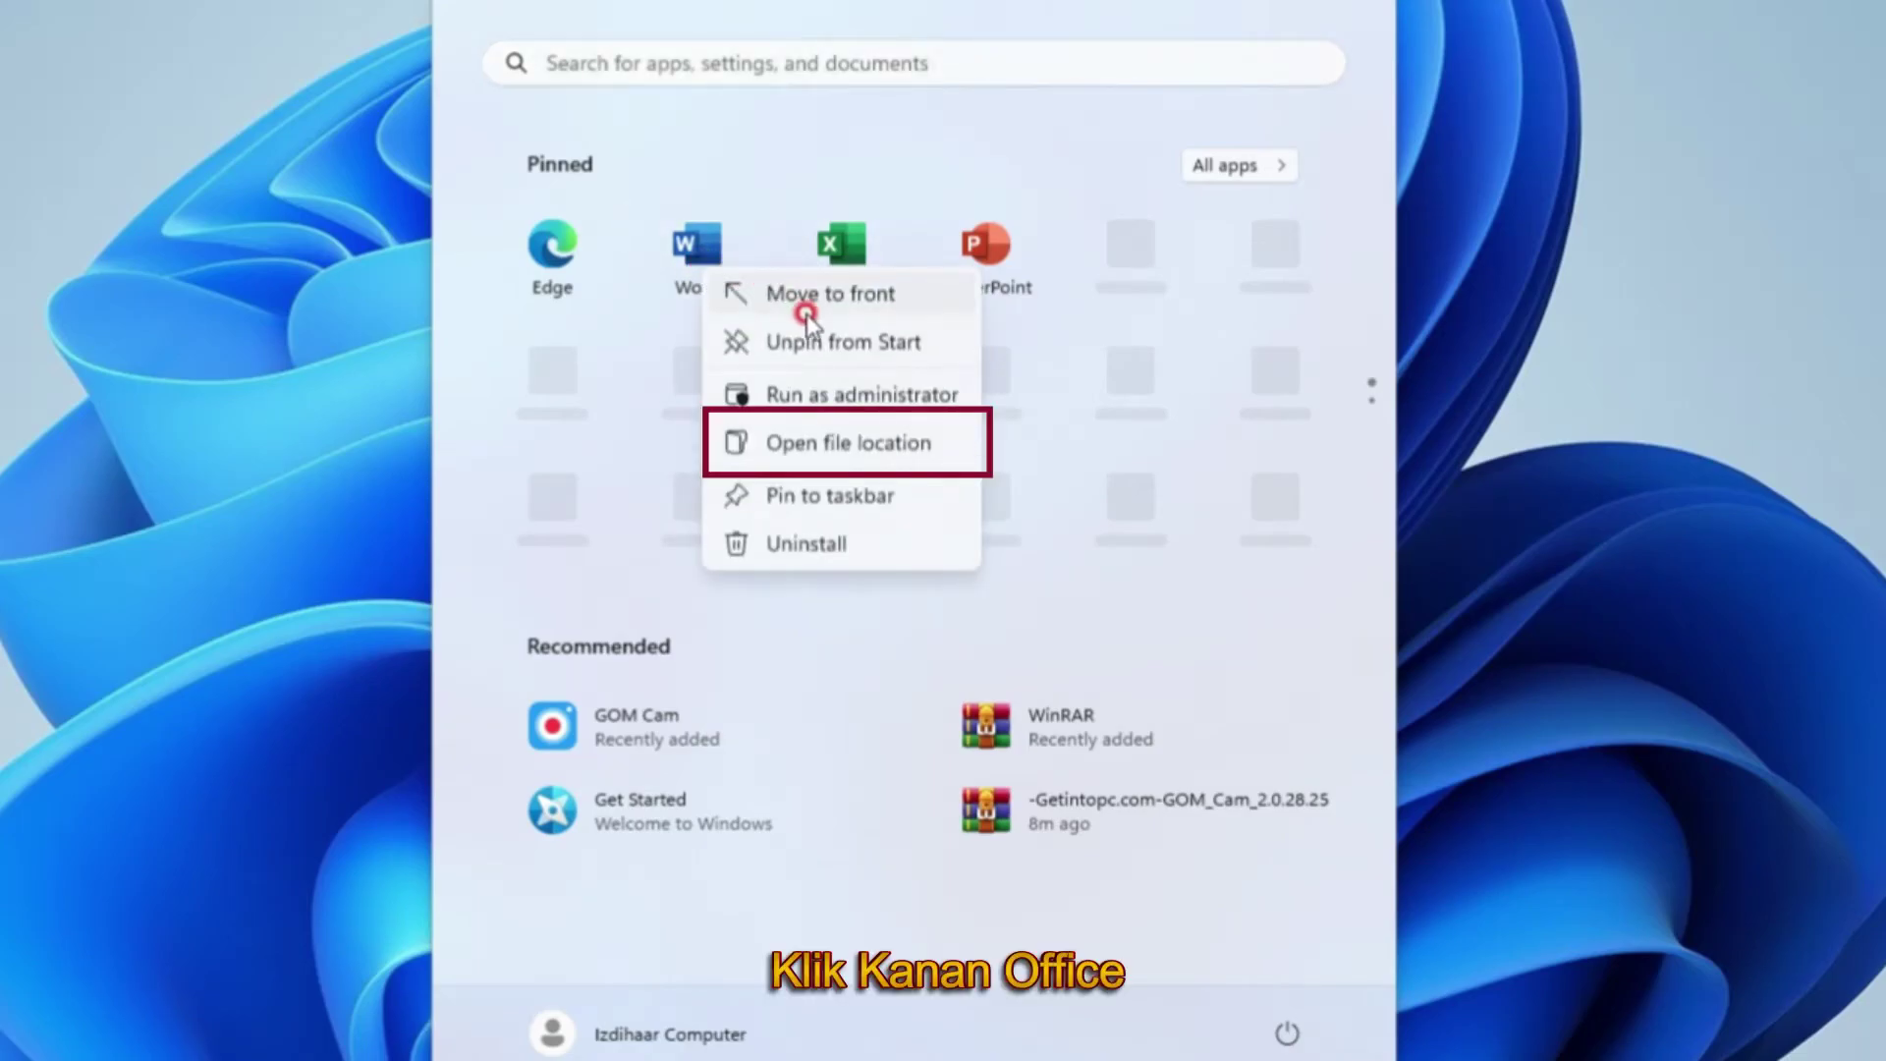
pyautogui.click(842, 447)
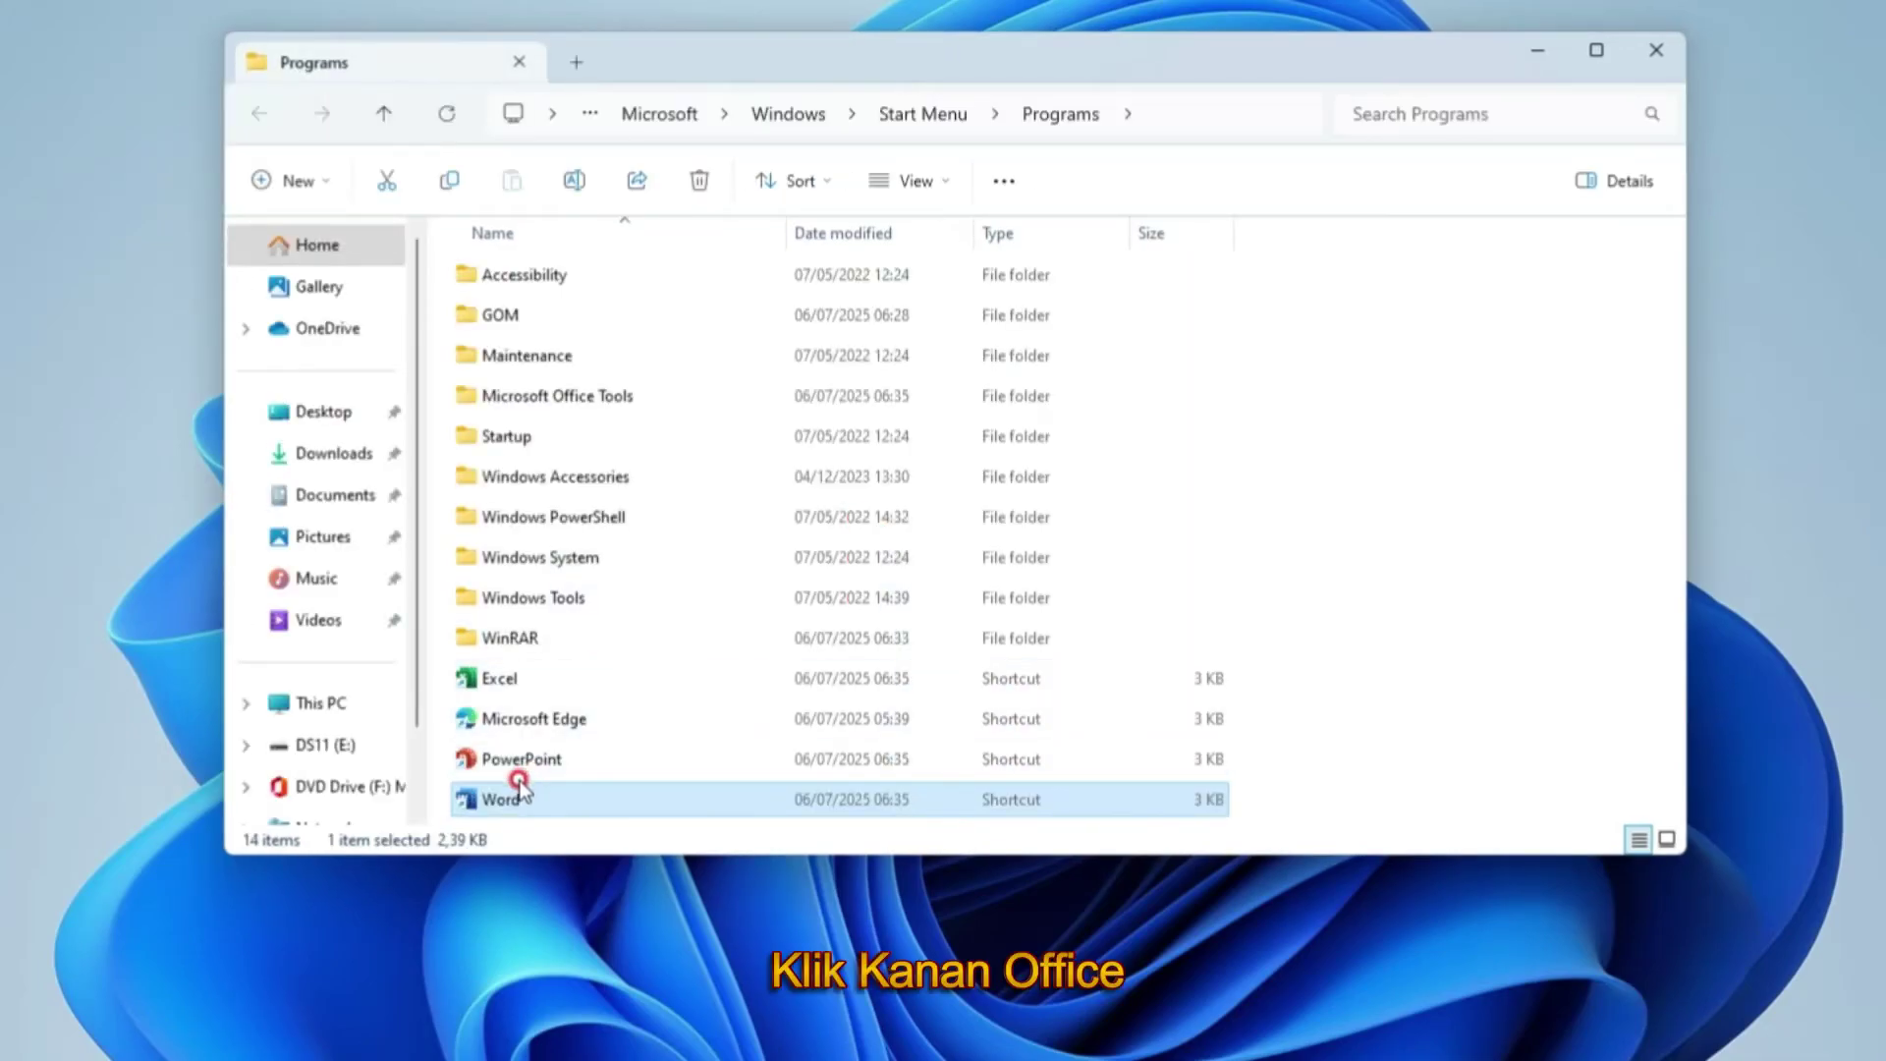
# Send a shortcut for Word from the Programs folder to the desktop
pyautogui.rightClick(509, 801)
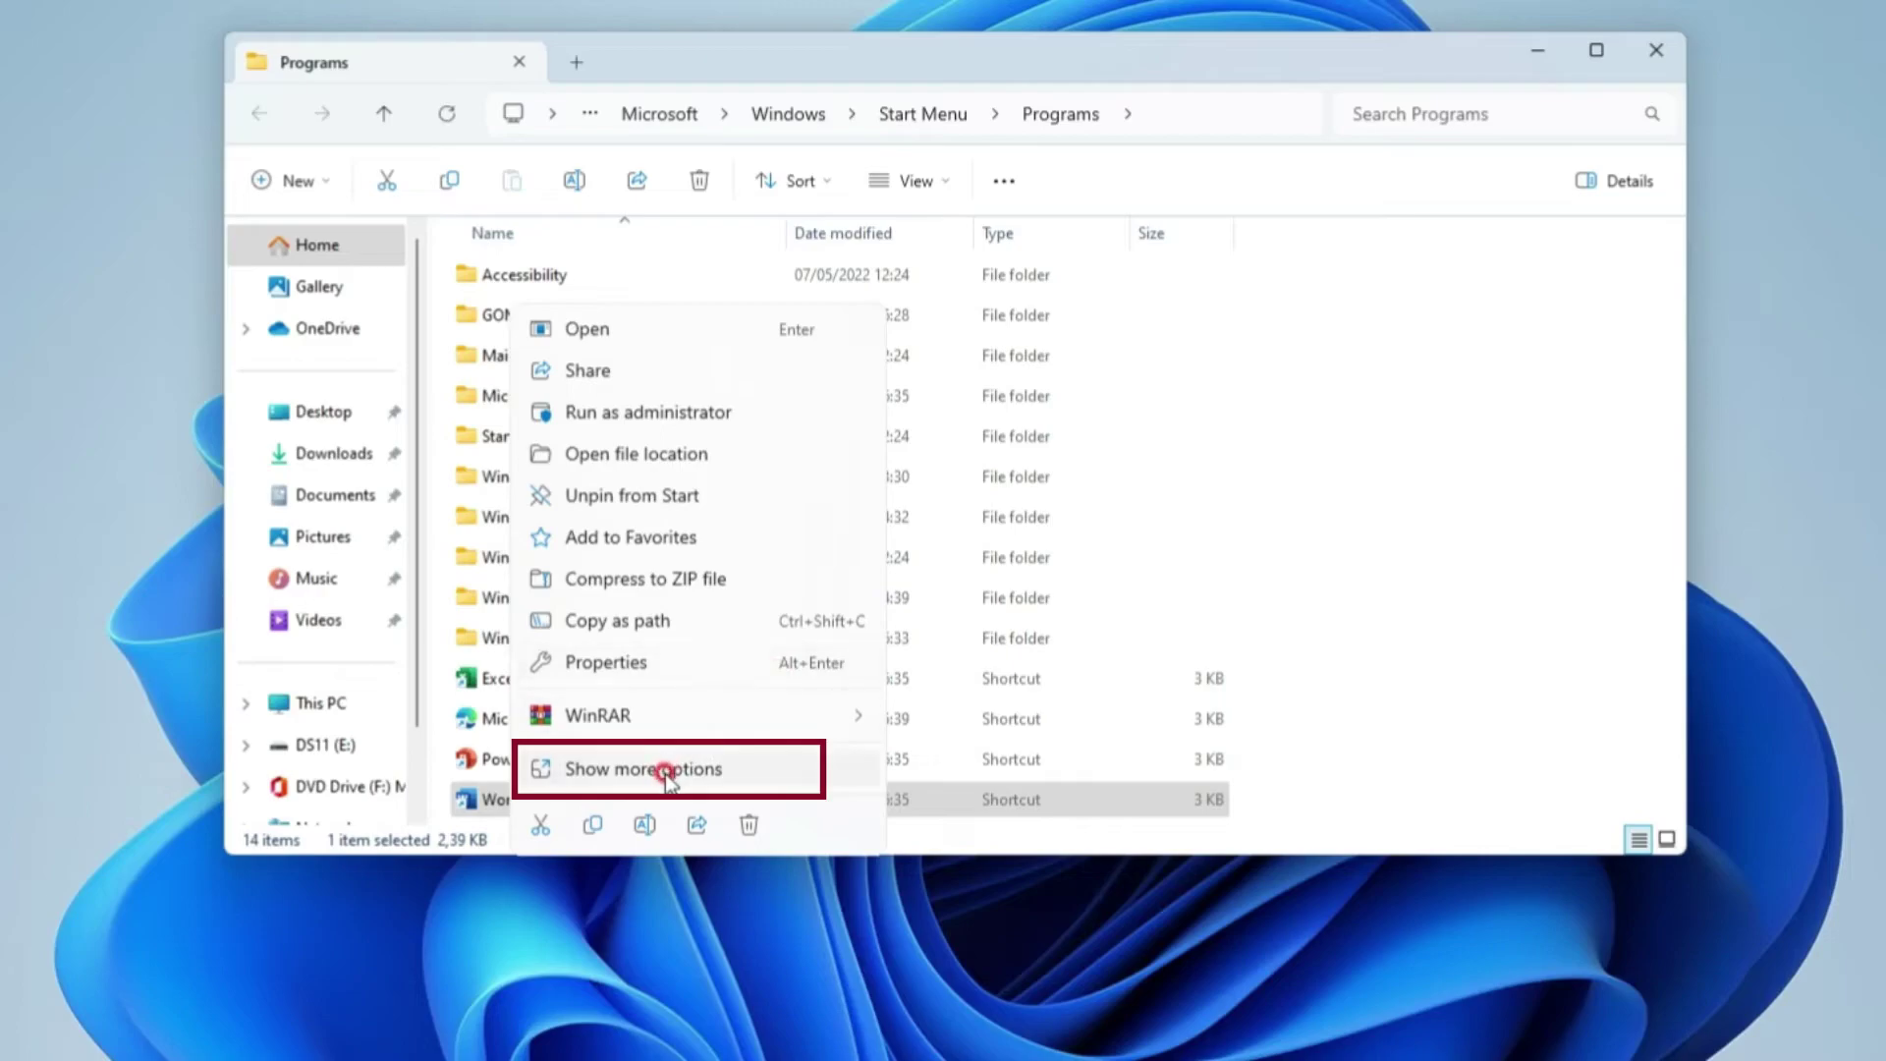
pyautogui.click(666, 771)
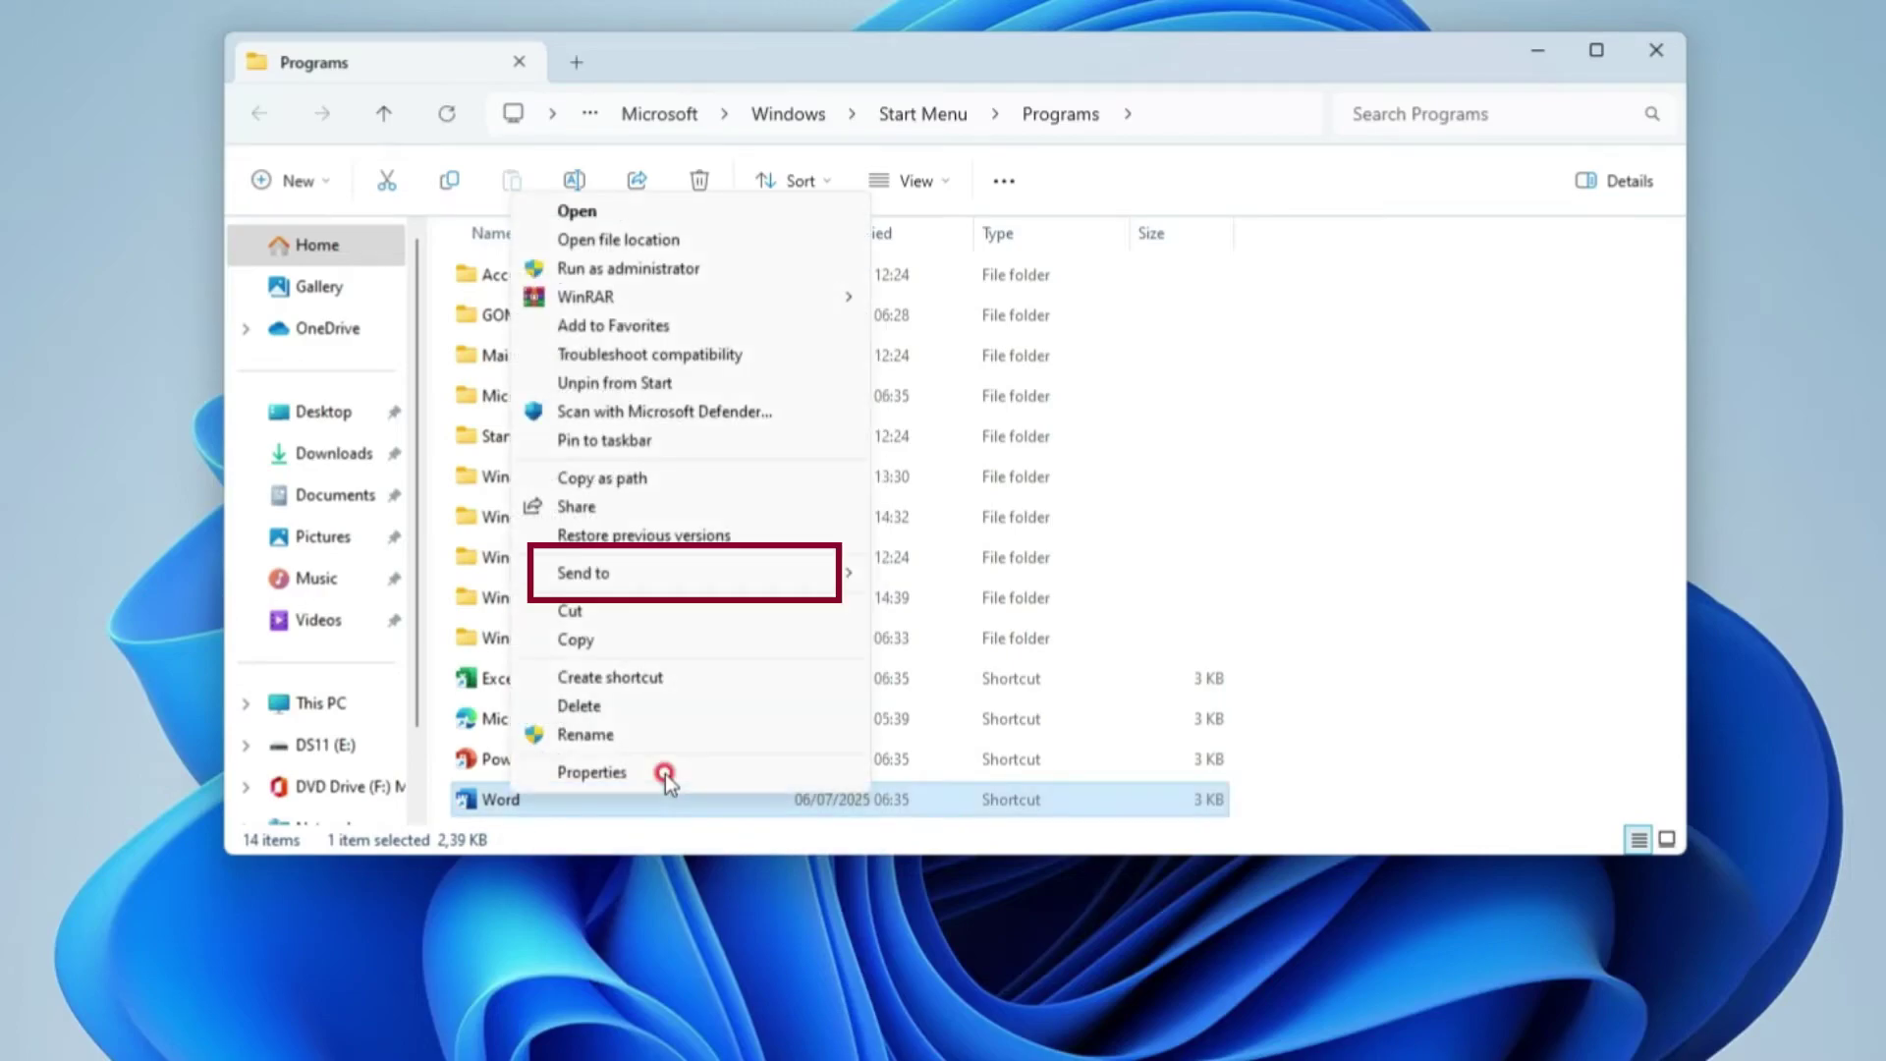
pyautogui.moveTo(804, 579)
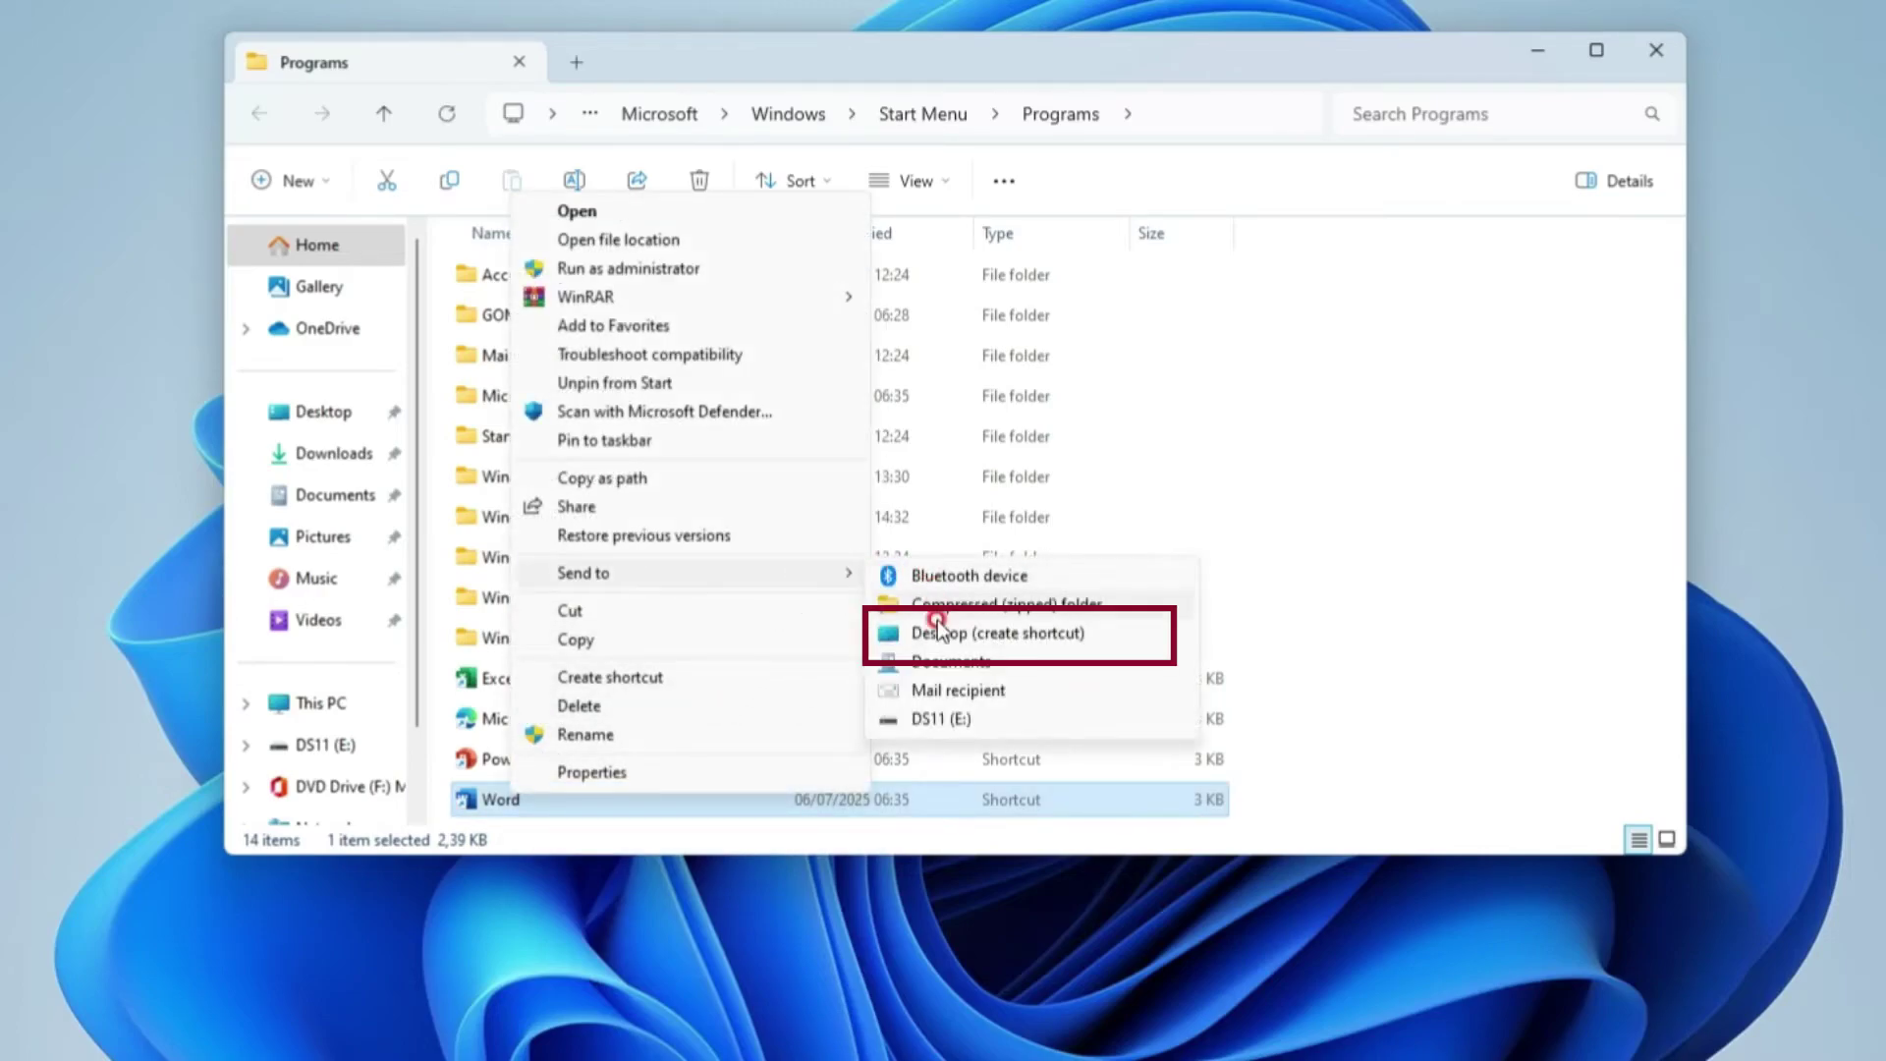
pyautogui.click(902, 665)
# Send a shortcut for PowerPoint from the Programs folder to the desktop
pyautogui.click(688, 751)
pyautogui.rightClick(687, 751)
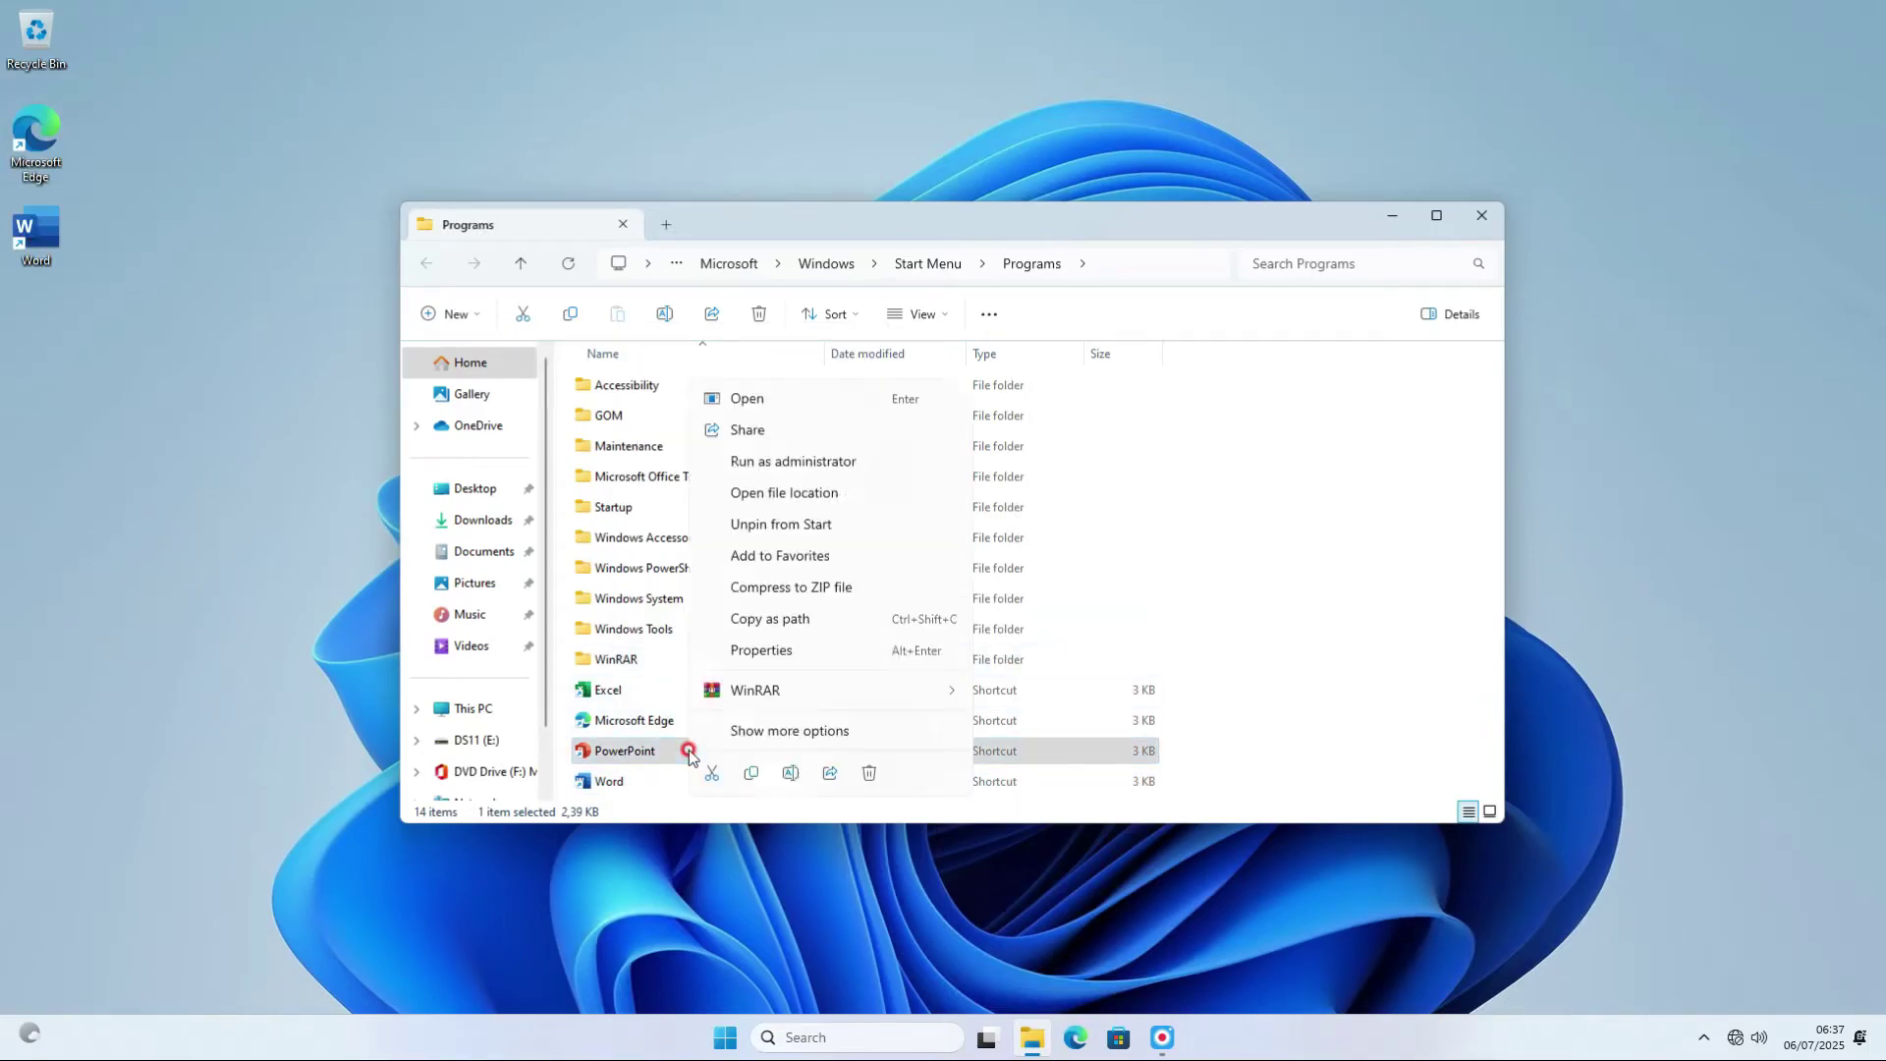
pyautogui.click(840, 730)
pyautogui.click(906, 583)
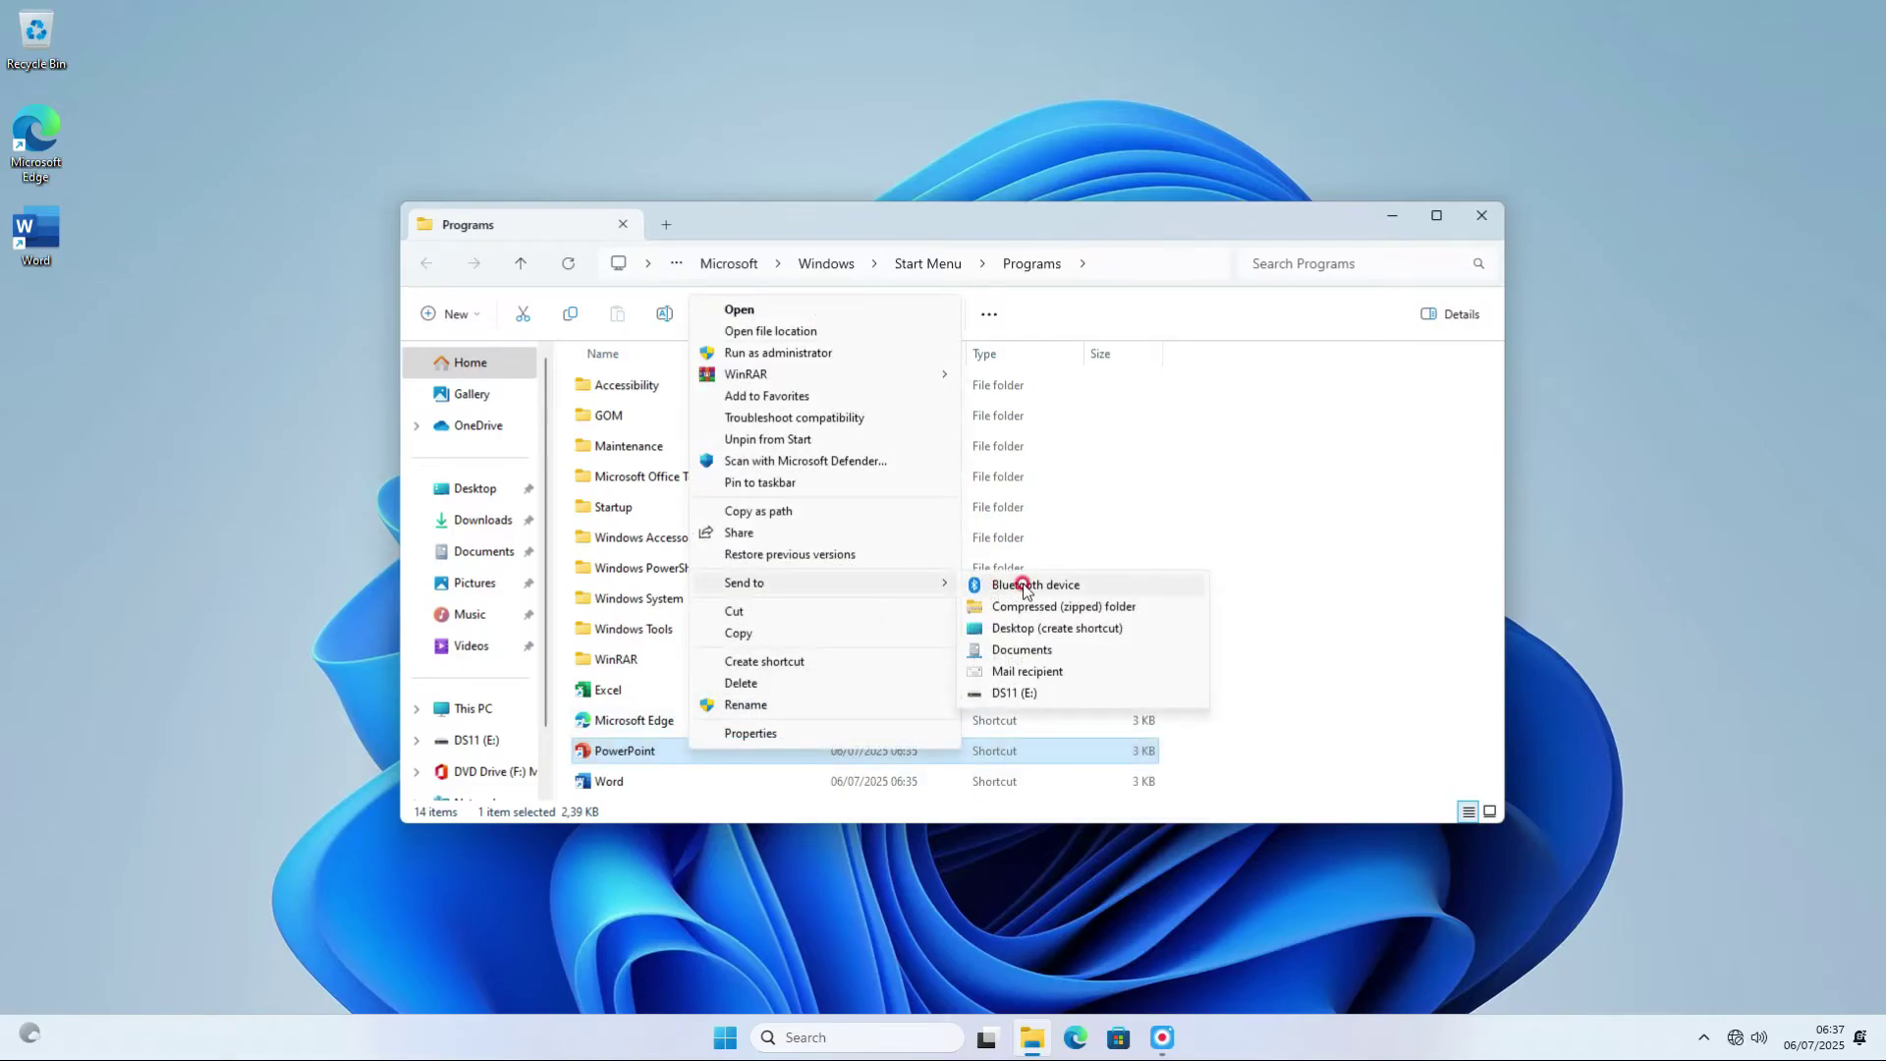
pyautogui.click(1028, 628)
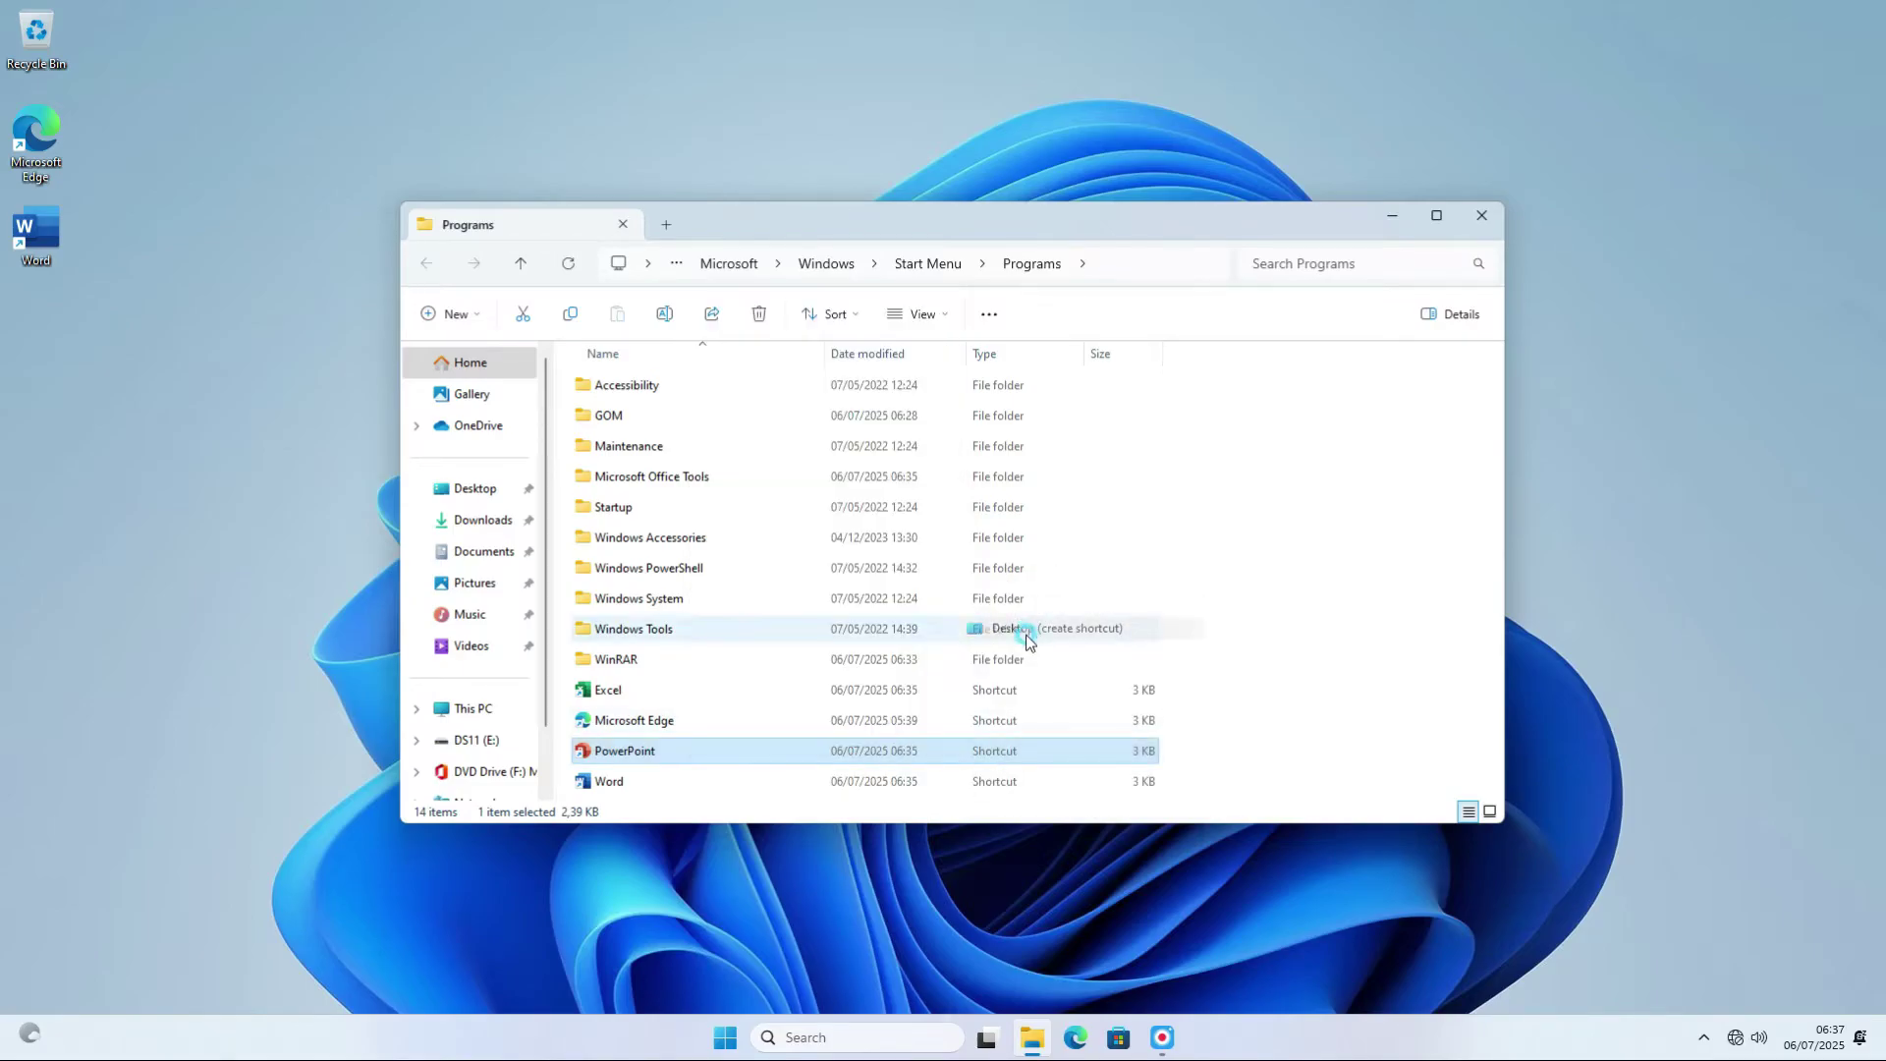
# Send a shortcut for Excel from the Programs folder to the desktop
pyautogui.click(692, 696)
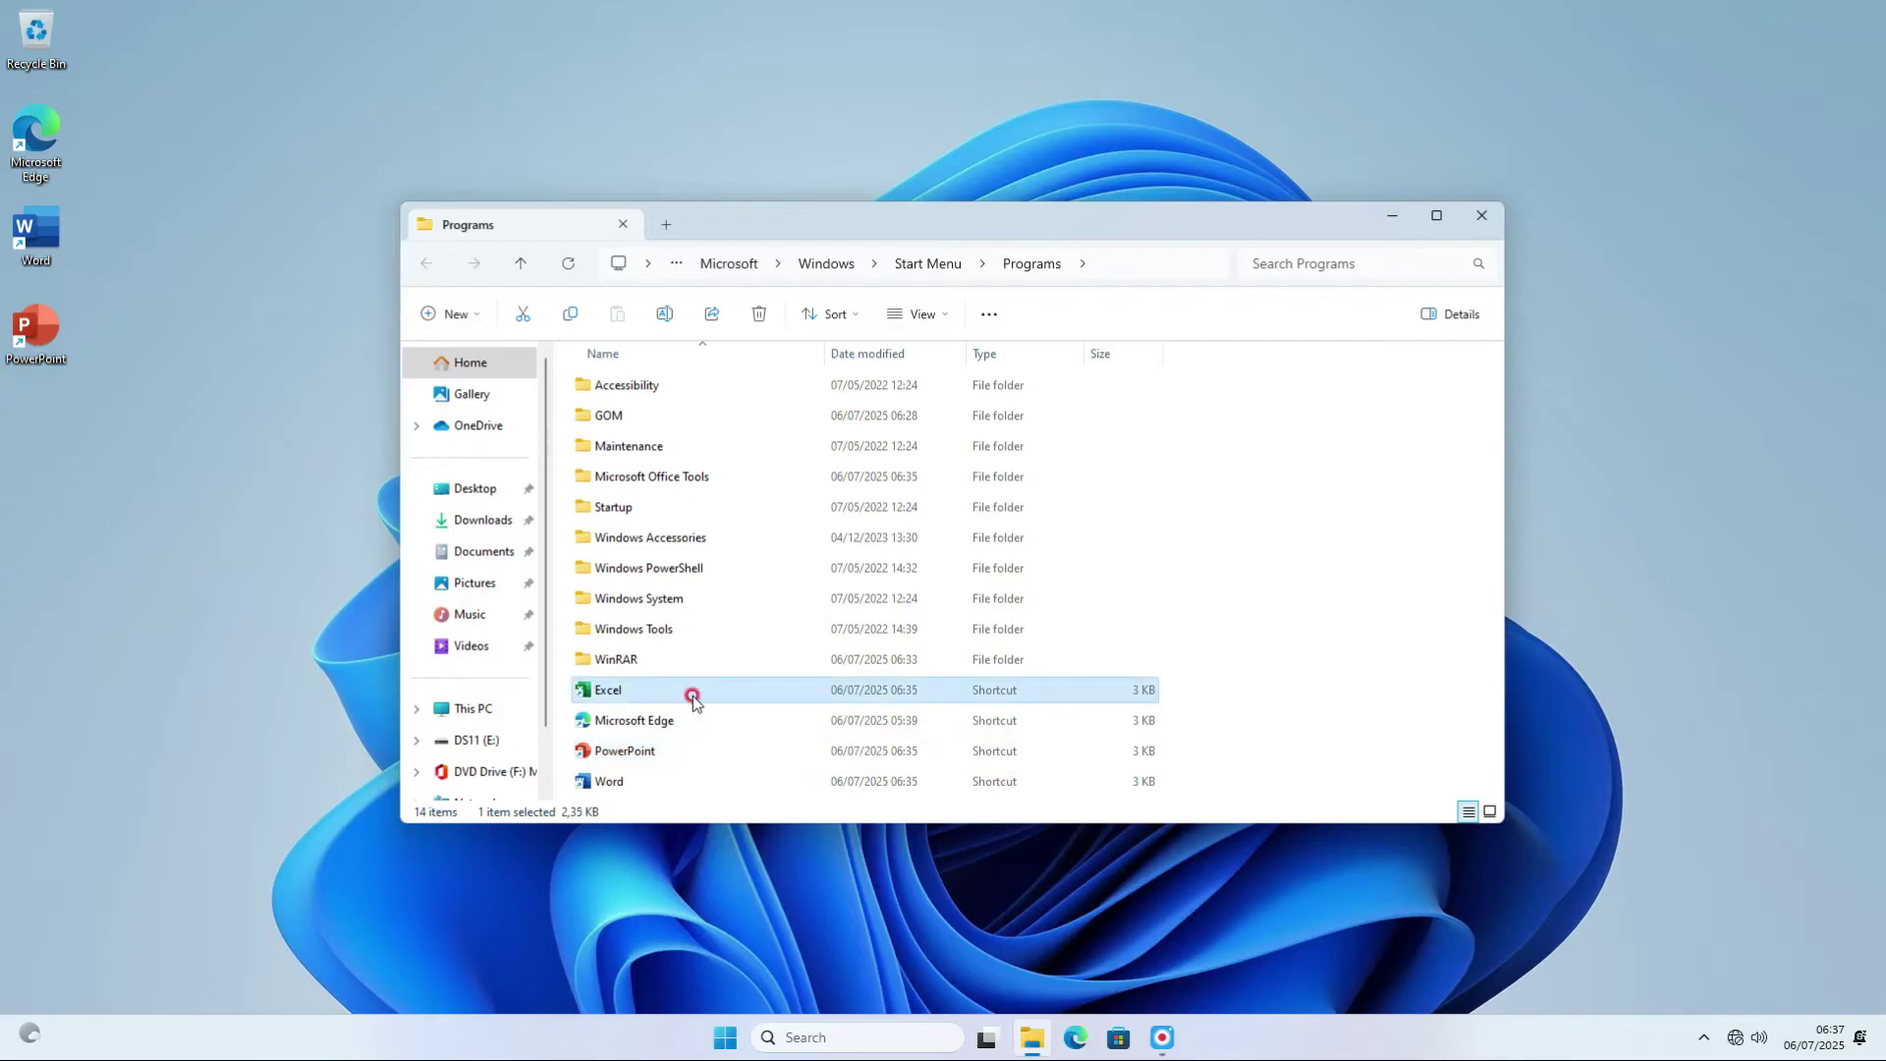
pyautogui.rightClick(693, 699)
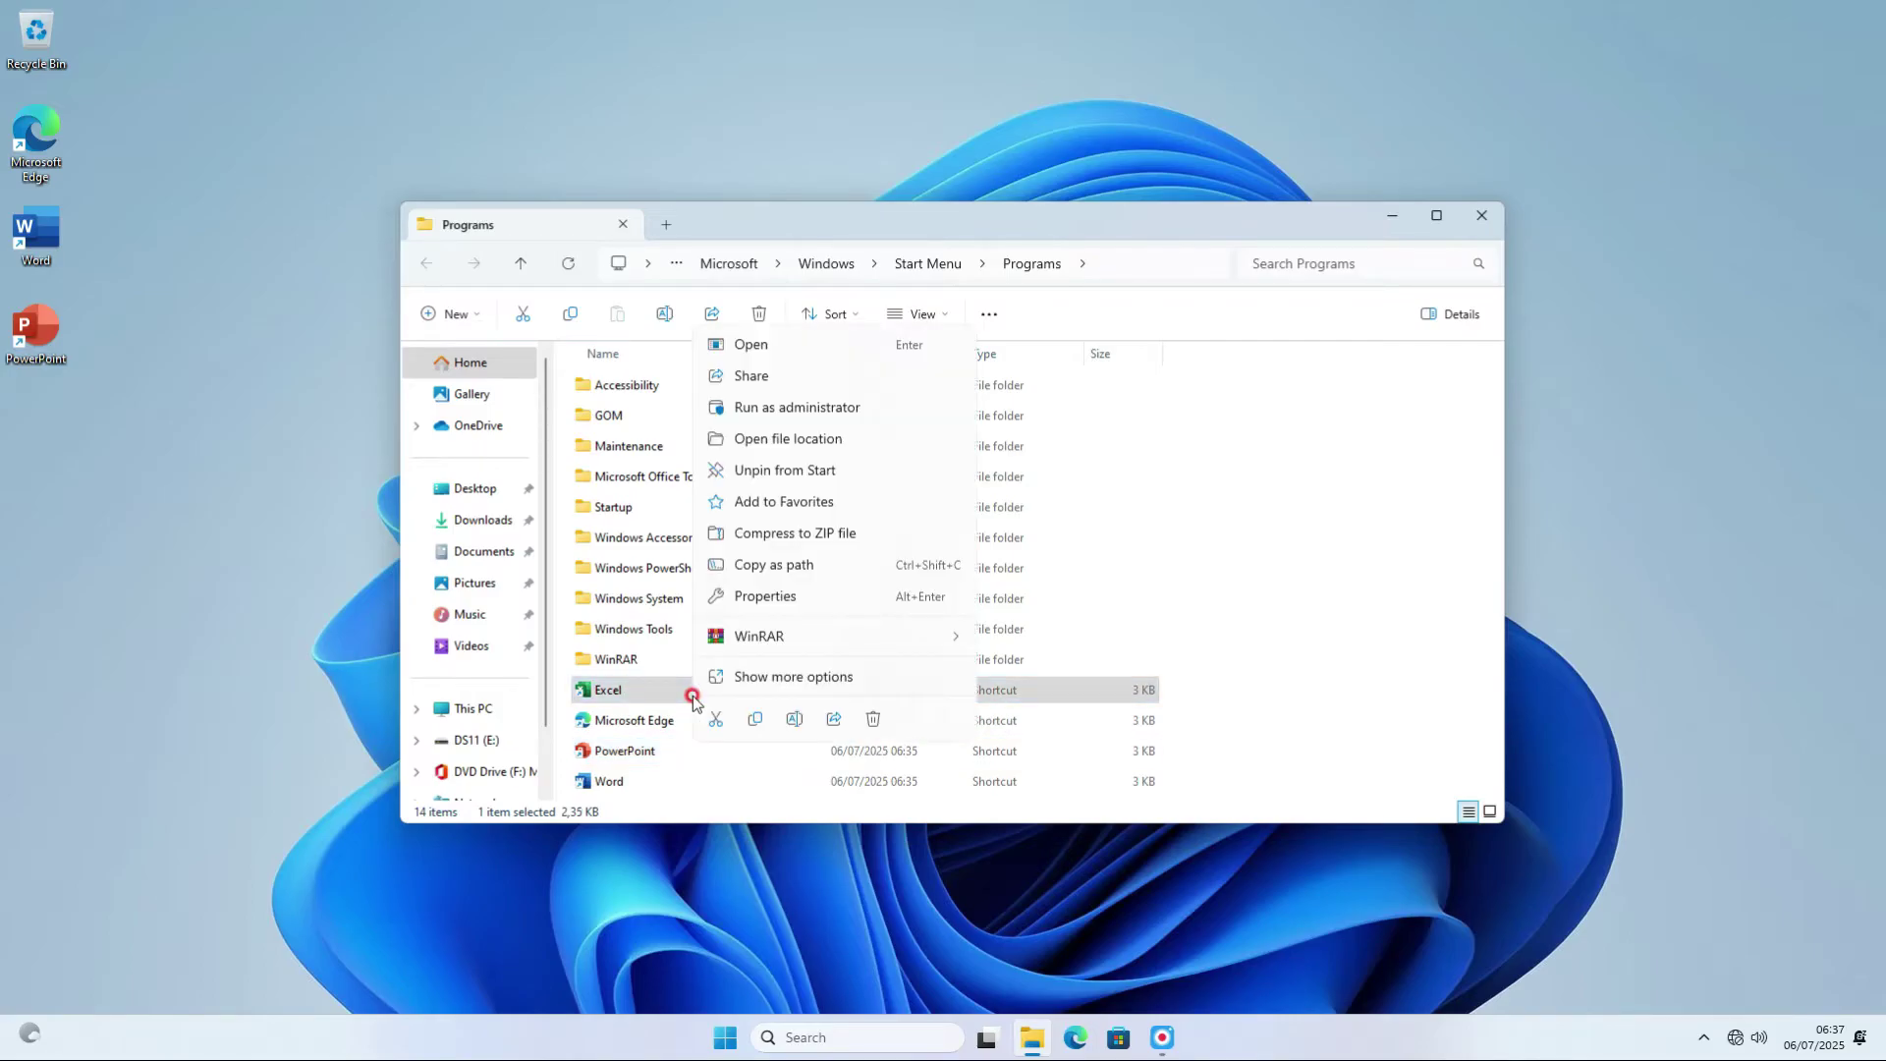
pyautogui.click(775, 677)
pyautogui.moveTo(924, 530)
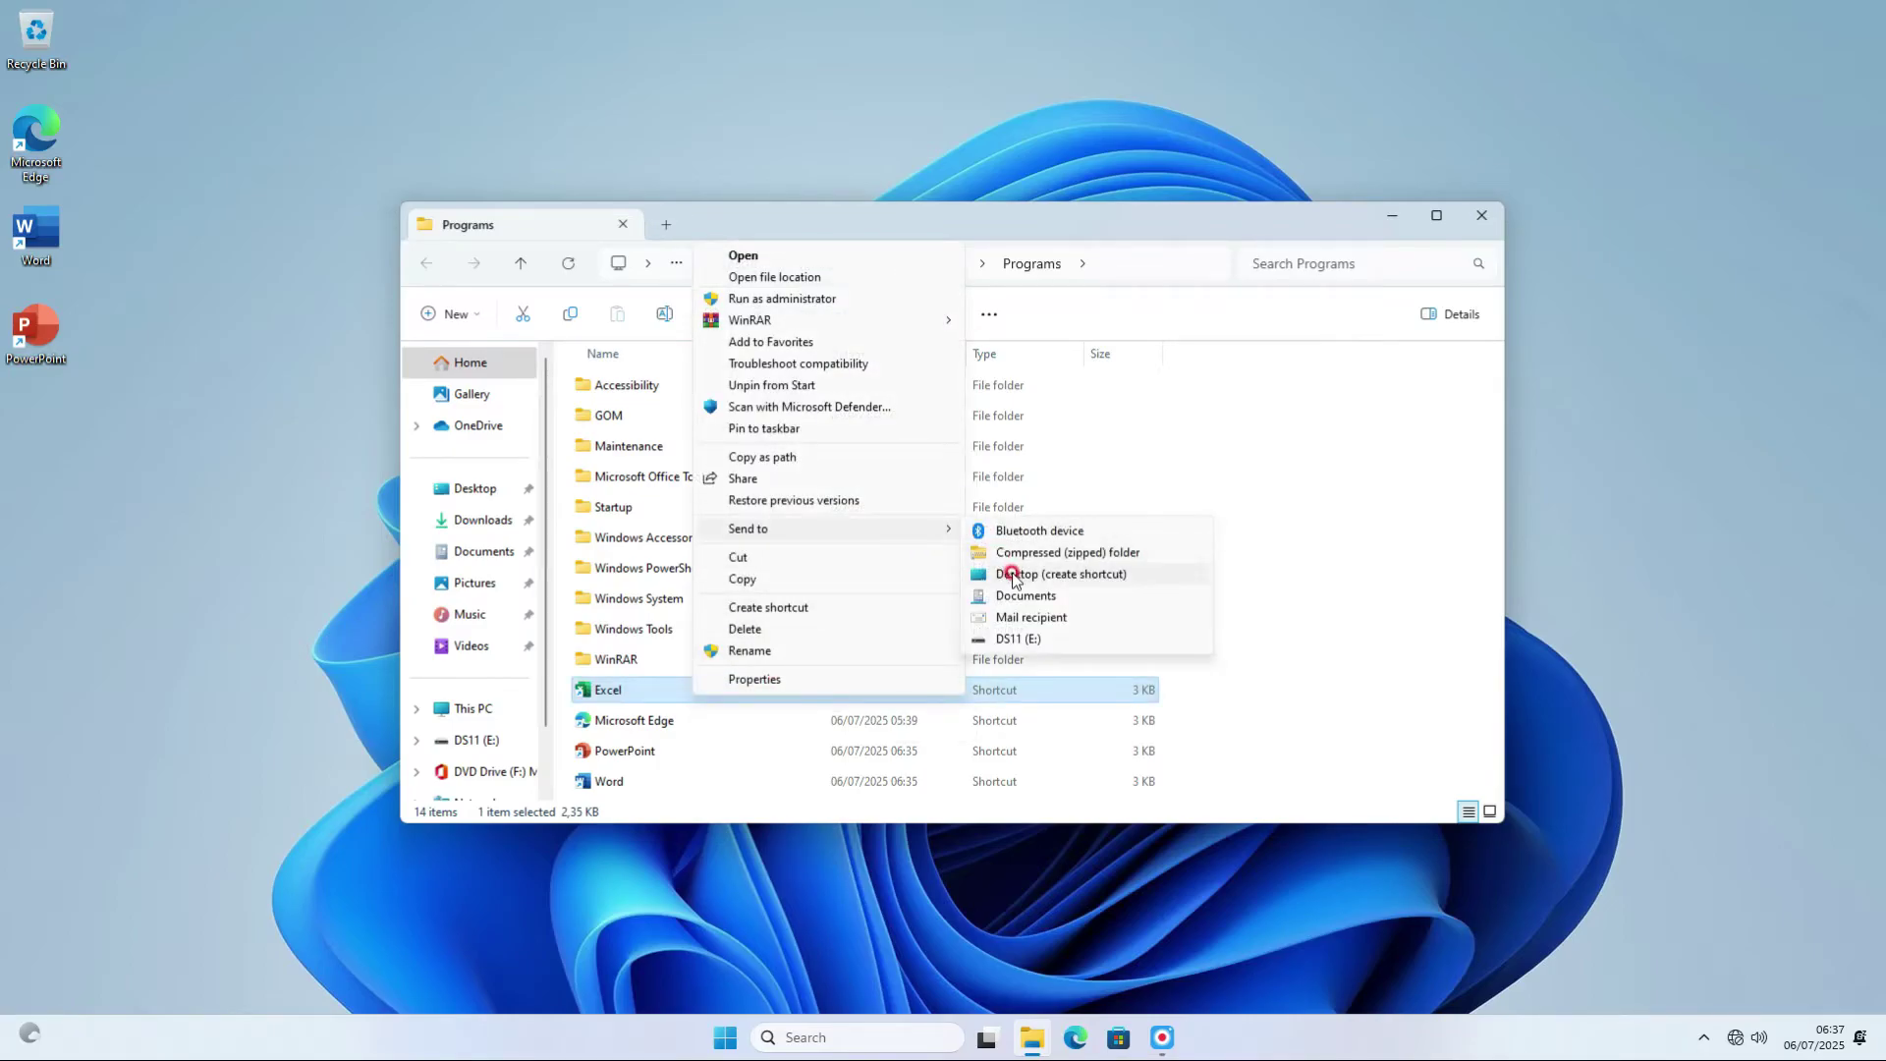
pyautogui.click(1014, 577)
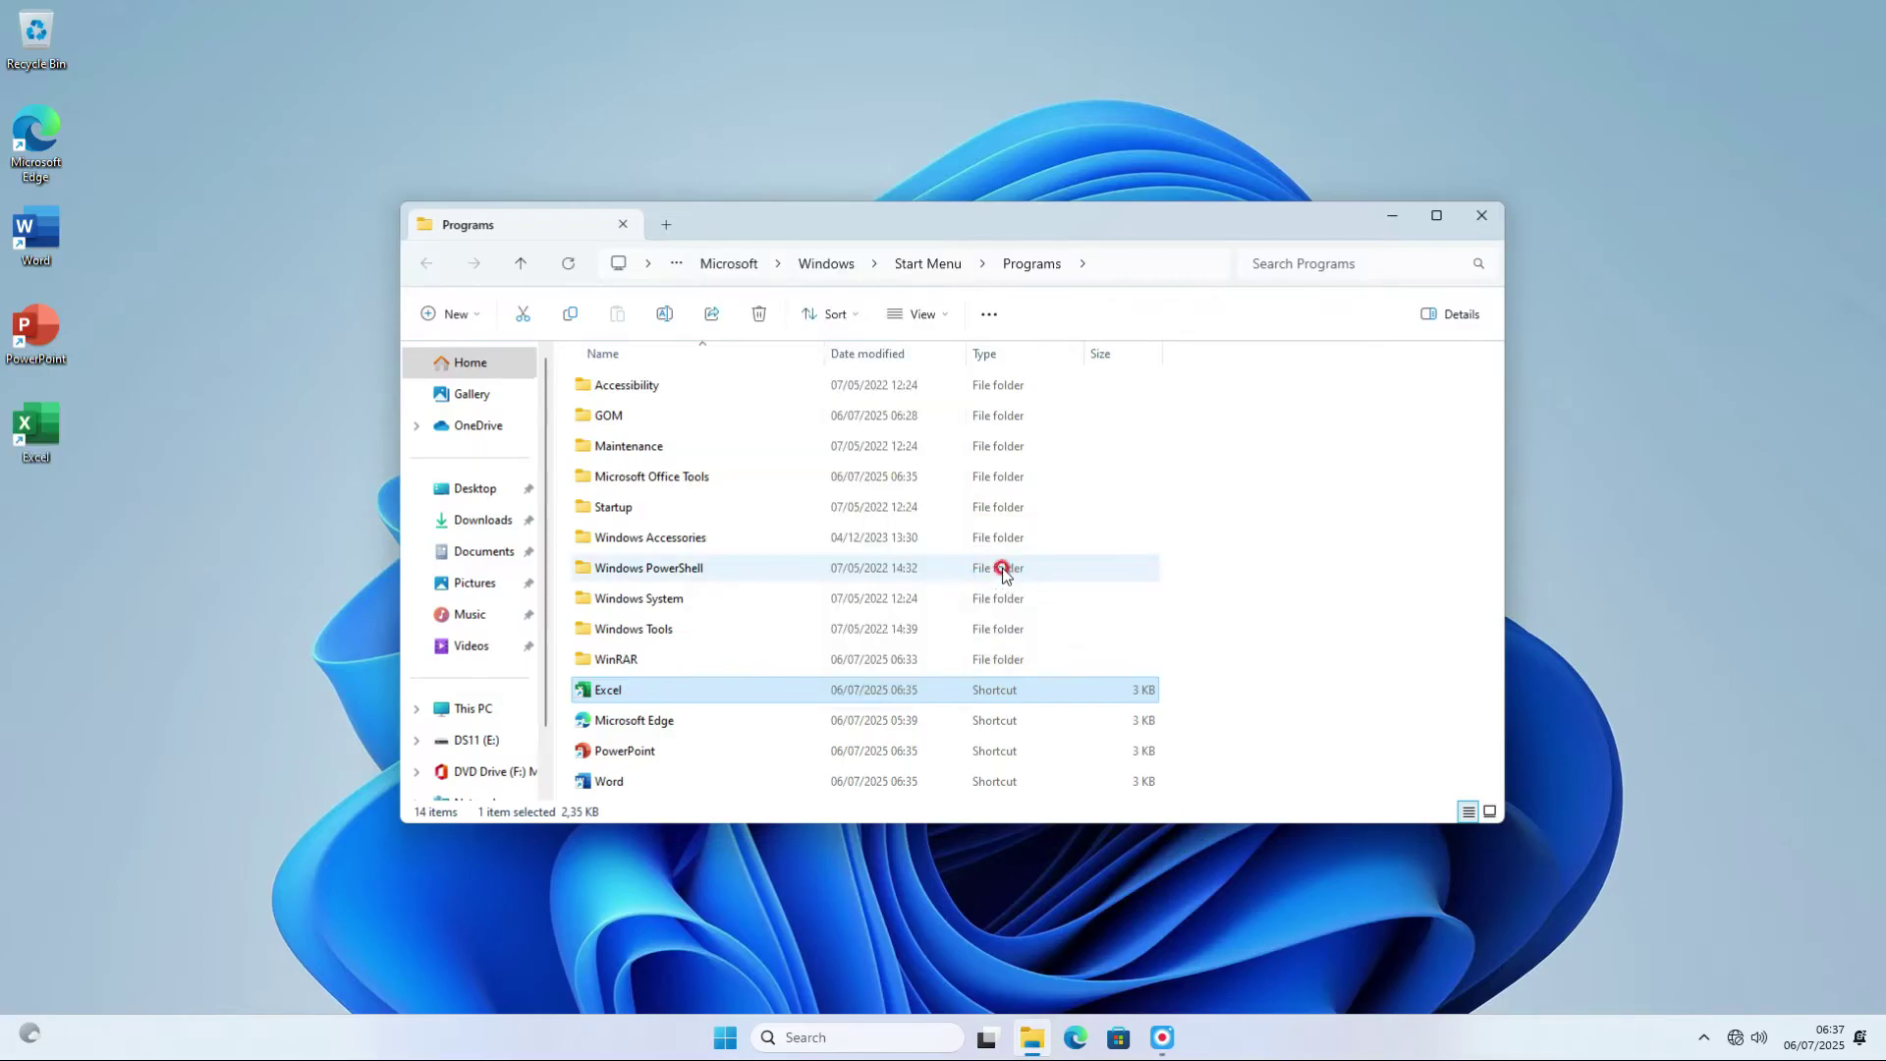